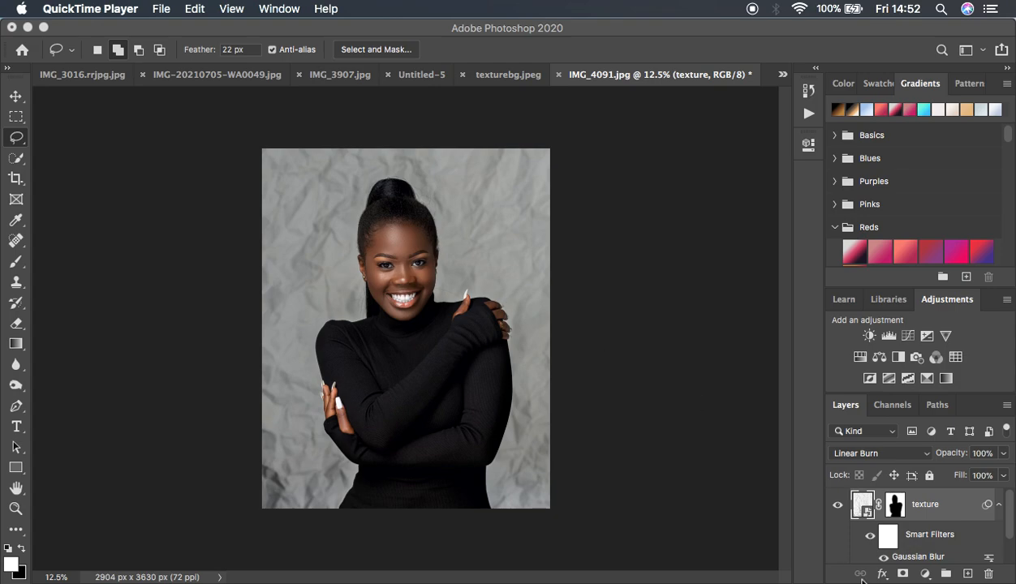
- Compare the portrait with and without the crumpled paper effect by toggling the texture layer's visibility
{"action": "left_click", "coordinate": [838, 506]}
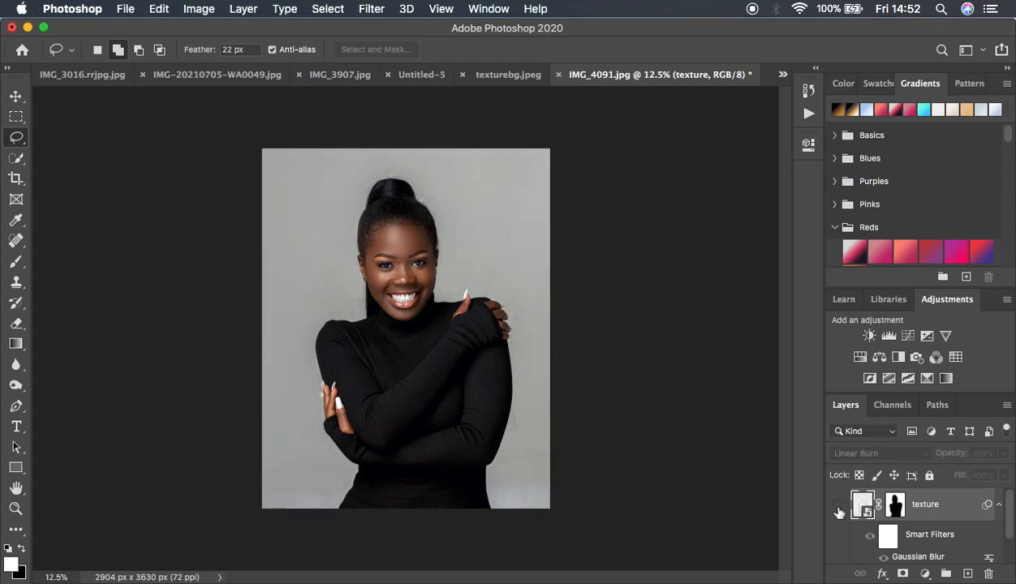
{"action": "left_click", "coordinate": [838, 507]}
{"action": "left_click", "coordinate": [838, 507]}
{"action": "left_click", "coordinate": [838, 508]}
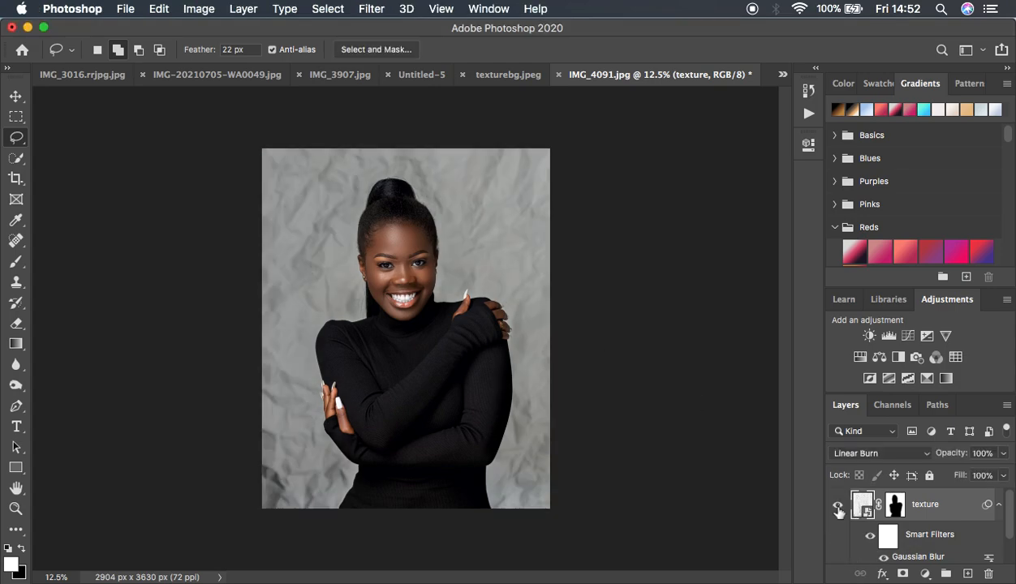
{"action": "left_click", "coordinate": [839, 507]}
{"action": "left_click", "coordinate": [838, 507]}
- Delete the layers above the Background layer
{"action": "left_click_drag", "start_coordinate": [954, 508], "coordinate": [990, 577]}
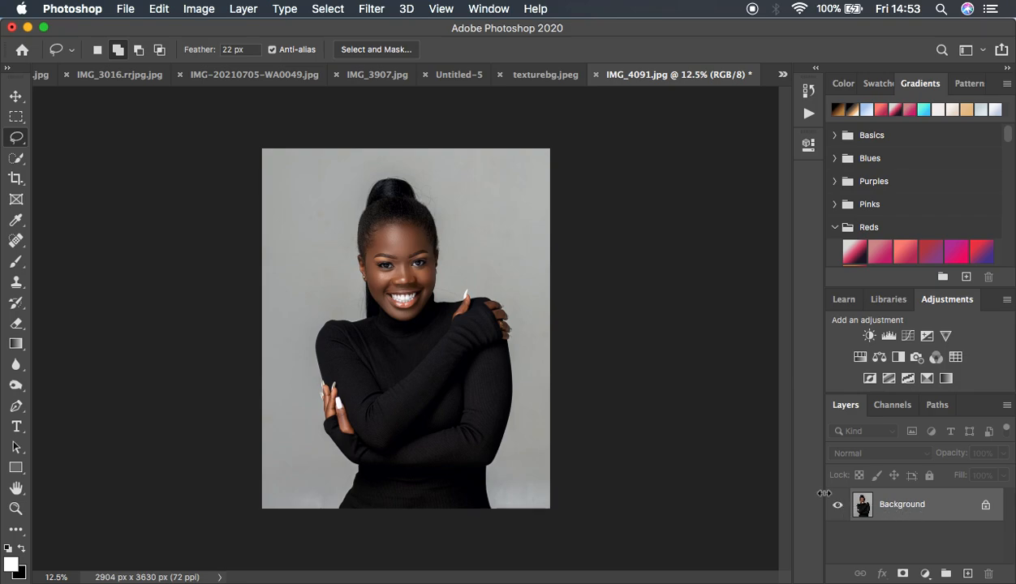
- Duplicate the Background layer and place texture.jpeg from the Downloads folder above the copy
{"action": "key", "text": "super+j"}
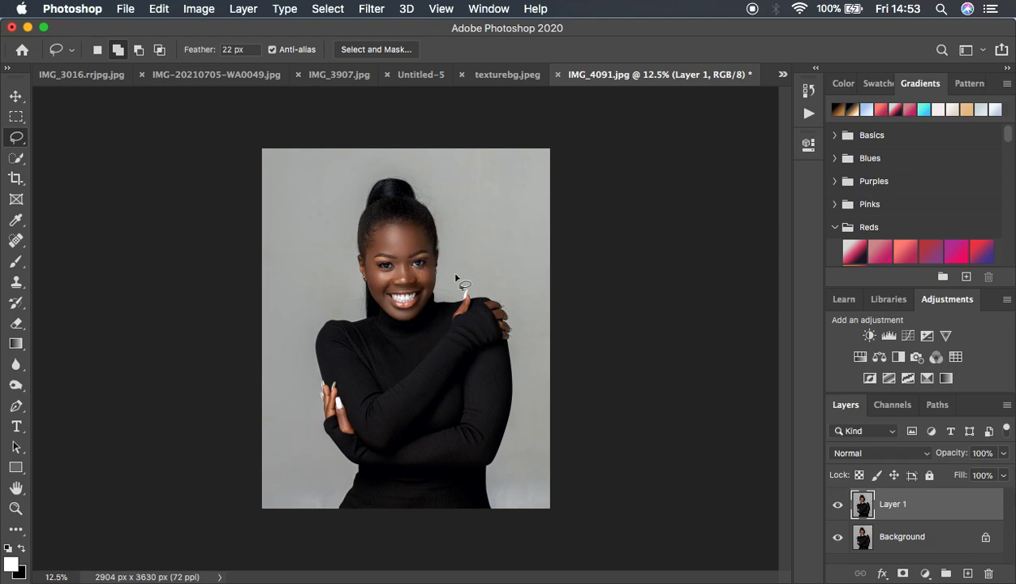
{"action": "left_click", "coordinate": [30, 582]}
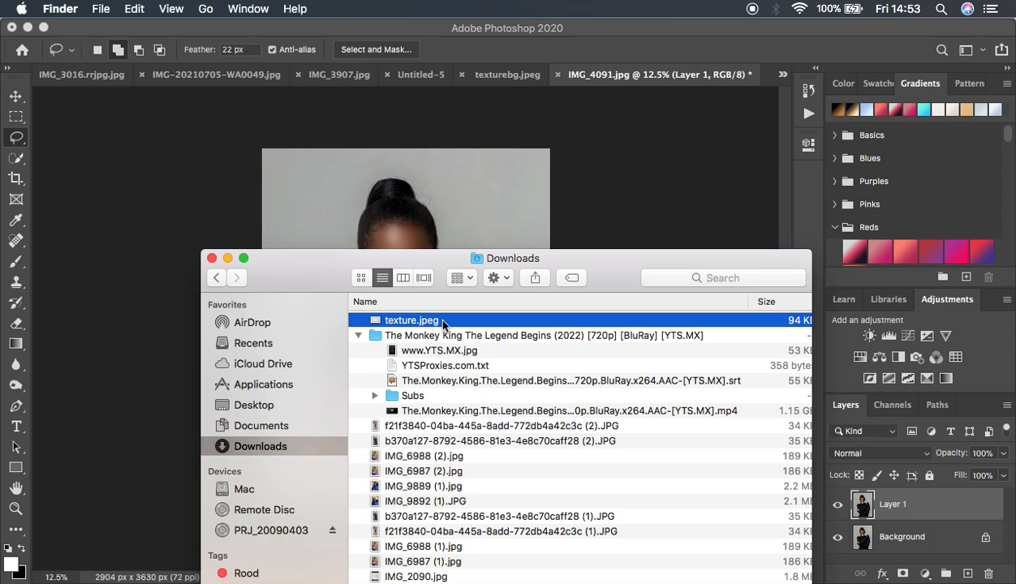
{"action": "left_click_drag", "start_coordinate": [444, 324], "coordinate": [409, 194]}
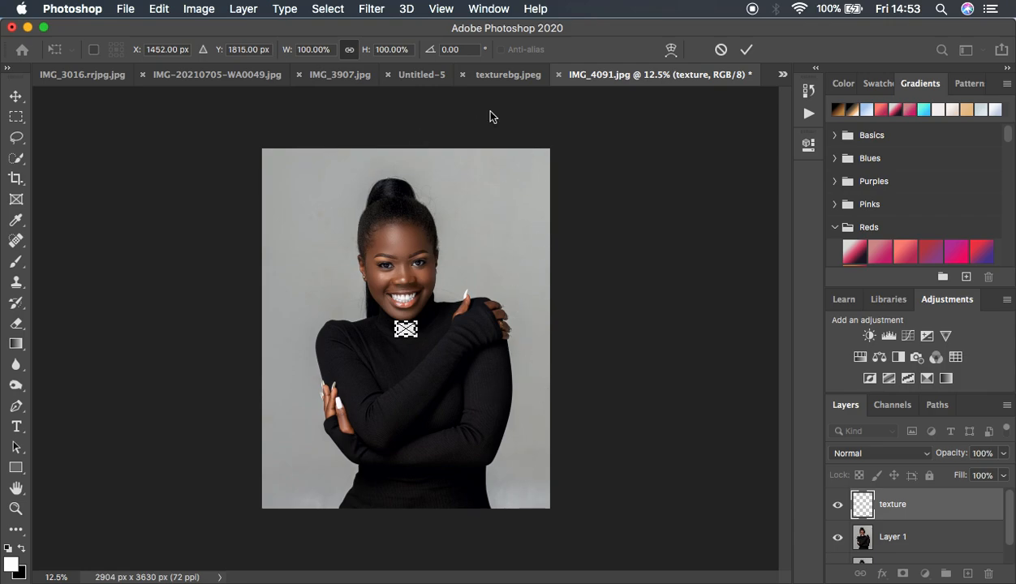
- Rotate the placed texture 90° and enlarge it to about 2437% so that it covers the whole canvas
{"action": "left_click", "coordinate": [455, 48]}
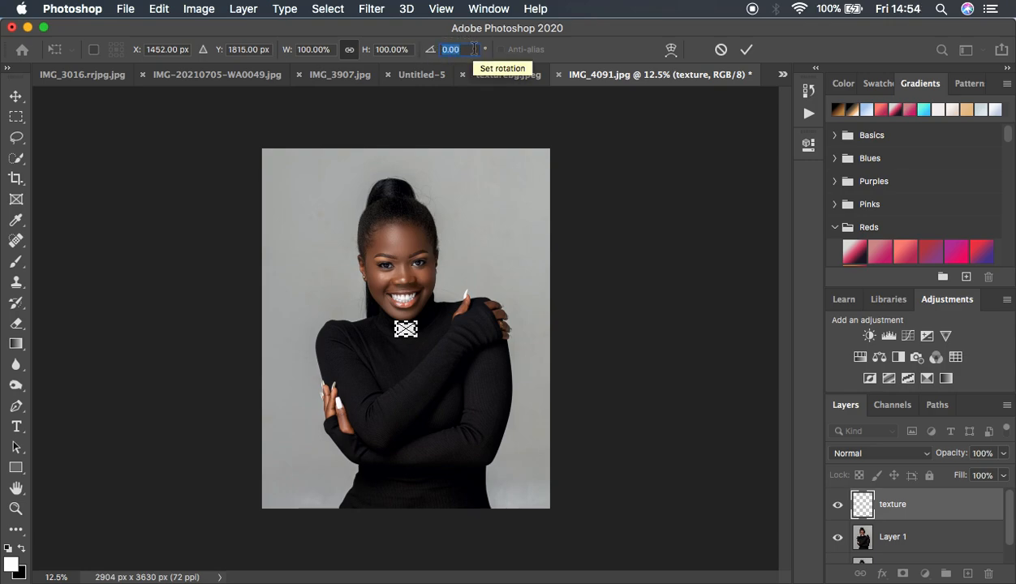
{"action": "type", "text": "90"}
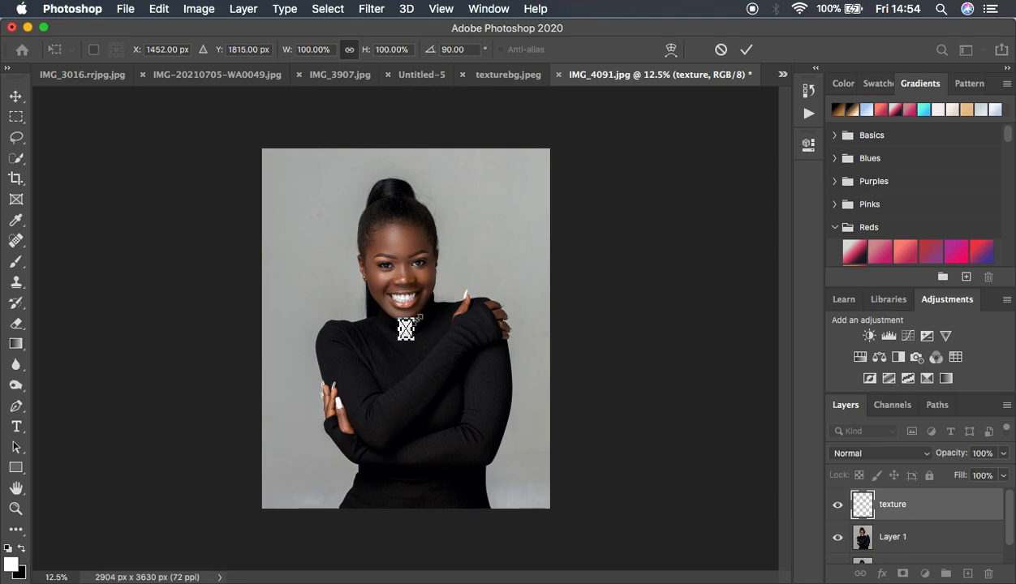
{"action": "left_click_drag", "start_coordinate": [417, 318], "coordinate": [564, 139]}
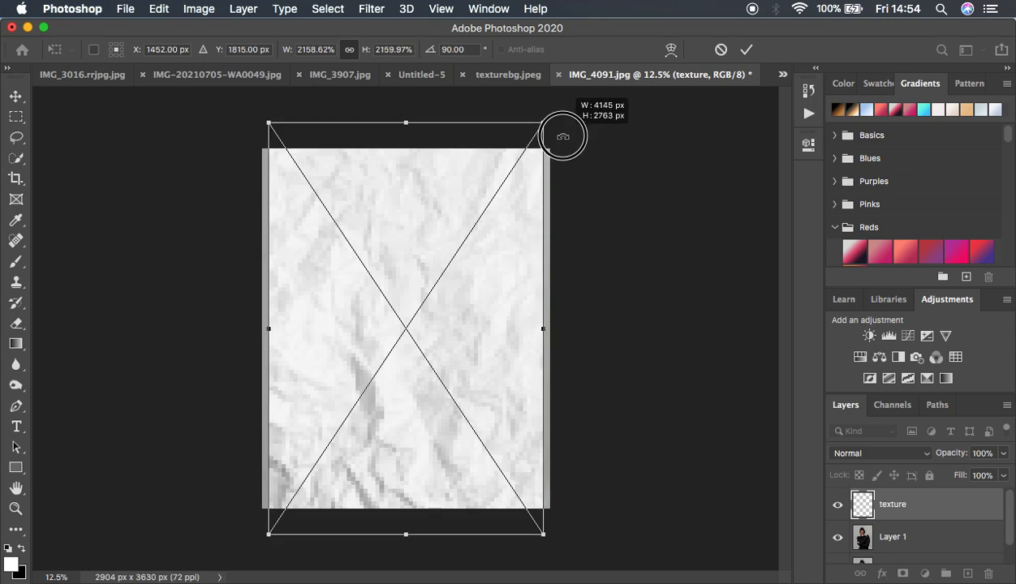
{"action": "left_click_drag", "start_coordinate": [425, 218], "coordinate": [426, 211]}
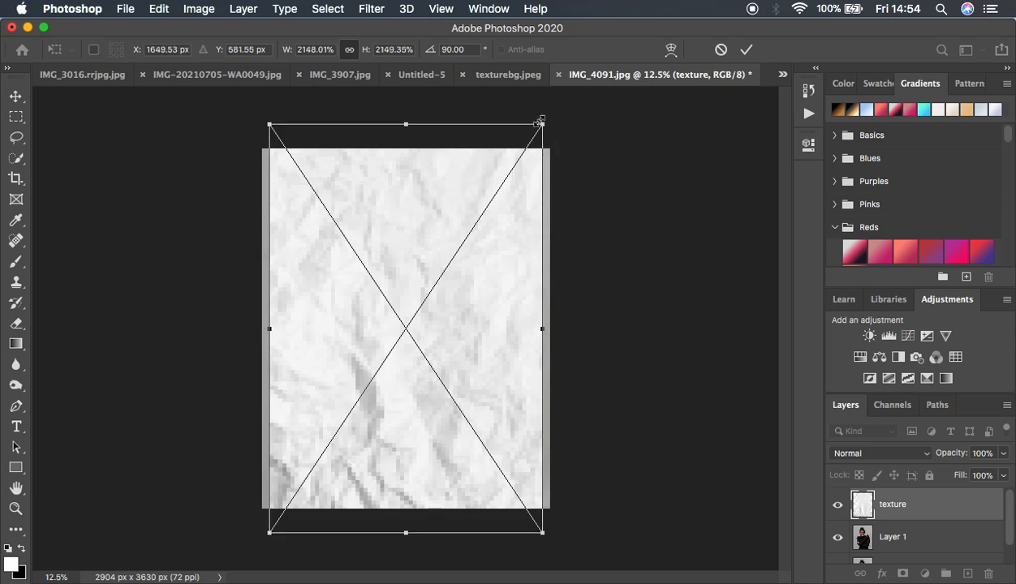
{"action": "left_click_drag", "start_coordinate": [542, 125], "coordinate": [559, 113]}
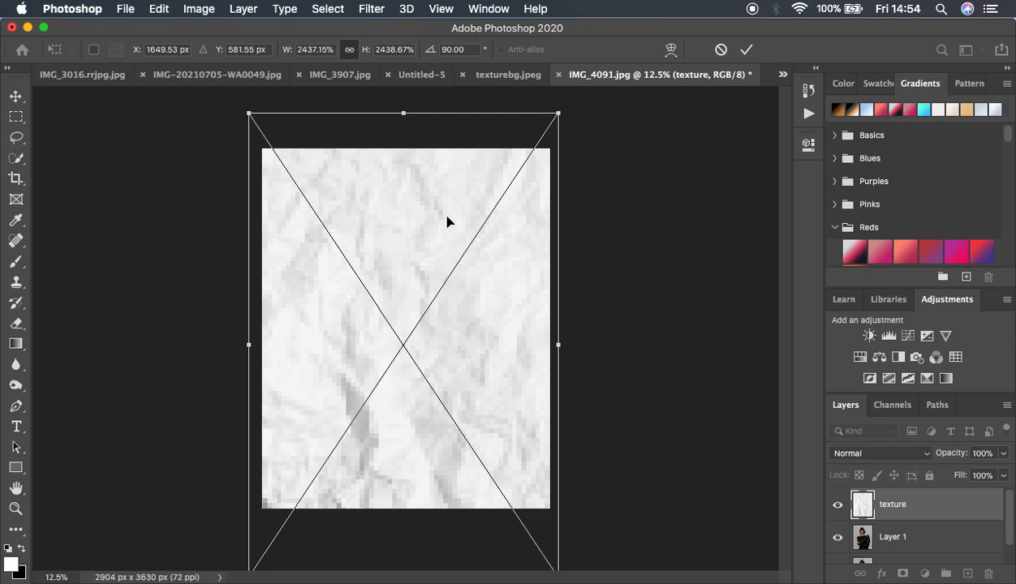
{"action": "key", "text": "Return"}
{"action": "key", "text": "l"}
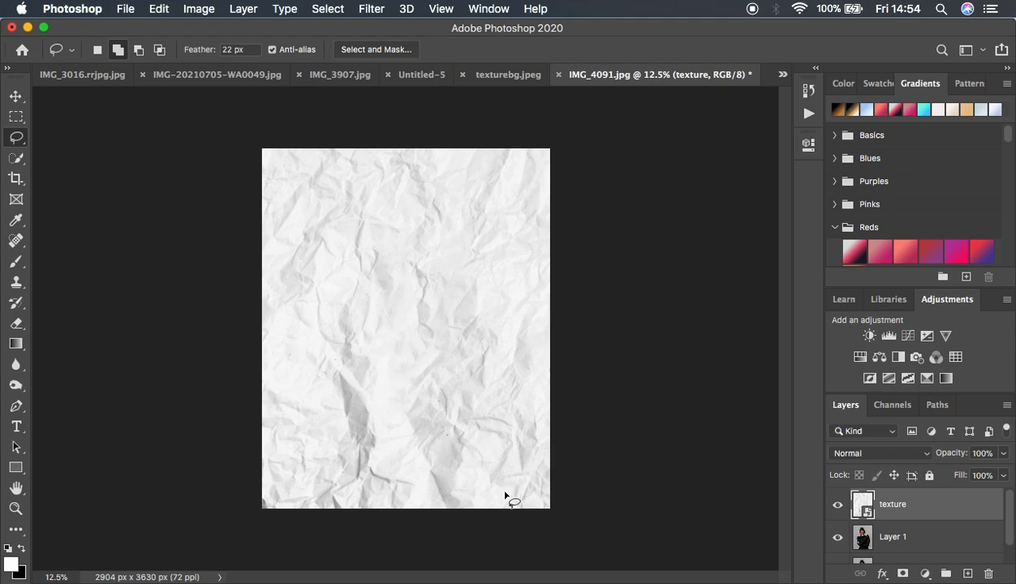
- Hide the texture layer and select the woman on Layer 1 with Select Subject
{"action": "left_click", "coordinate": [838, 505]}
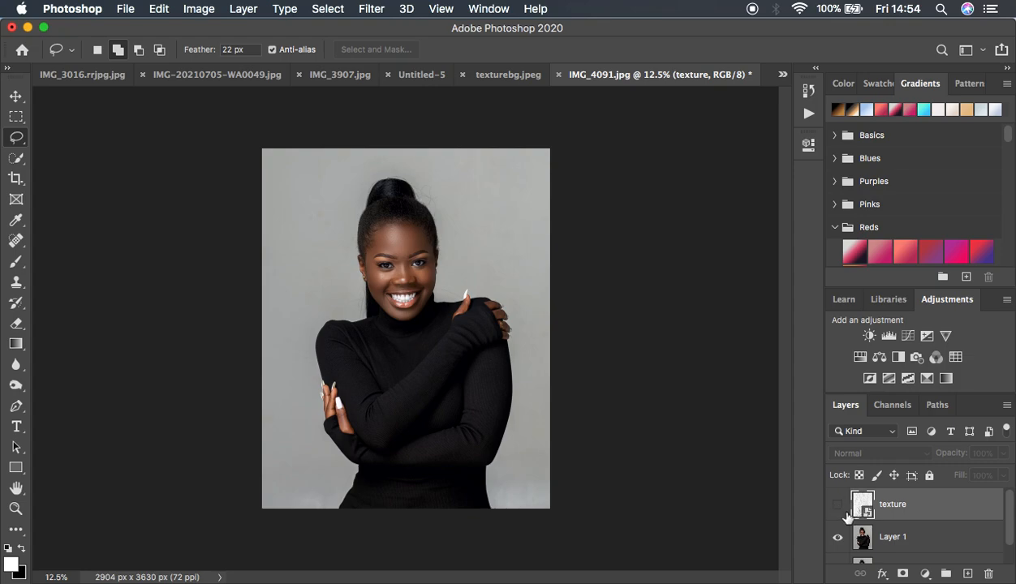
{"action": "left_click", "coordinate": [888, 539]}
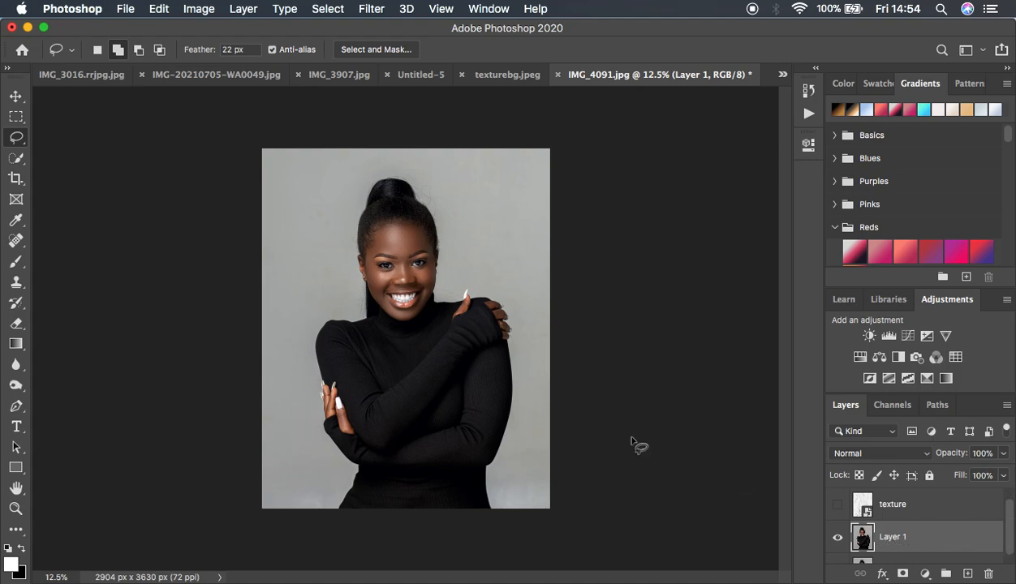
{"action": "left_click", "coordinate": [324, 9]}
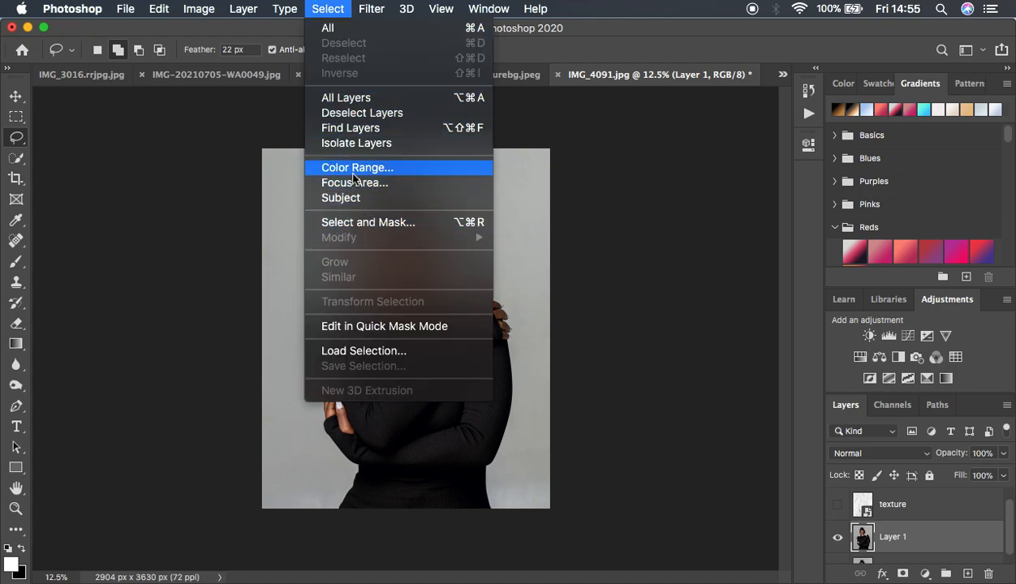
{"action": "left_click", "coordinate": [354, 199]}
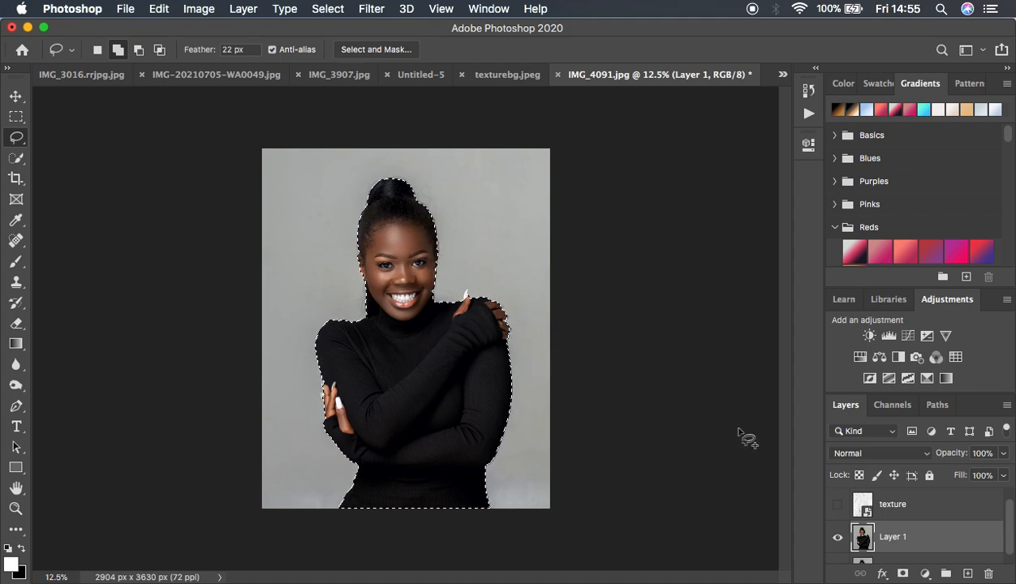
- Show the texture layer, mask it with the subject selection and invert the mask to keep the texture off the woman
{"action": "left_click", "coordinate": [838, 505]}
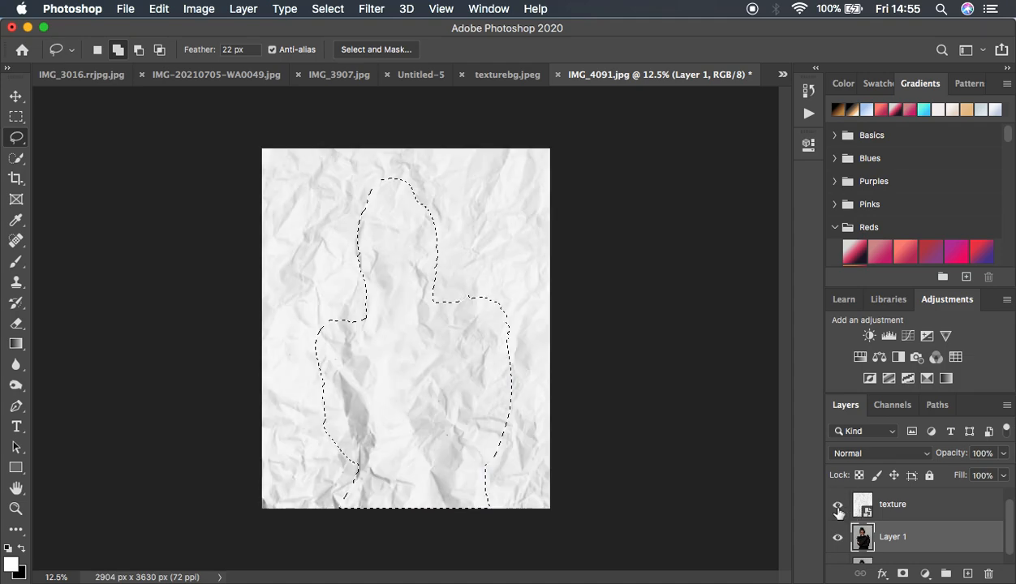
{"action": "left_click", "coordinate": [907, 505]}
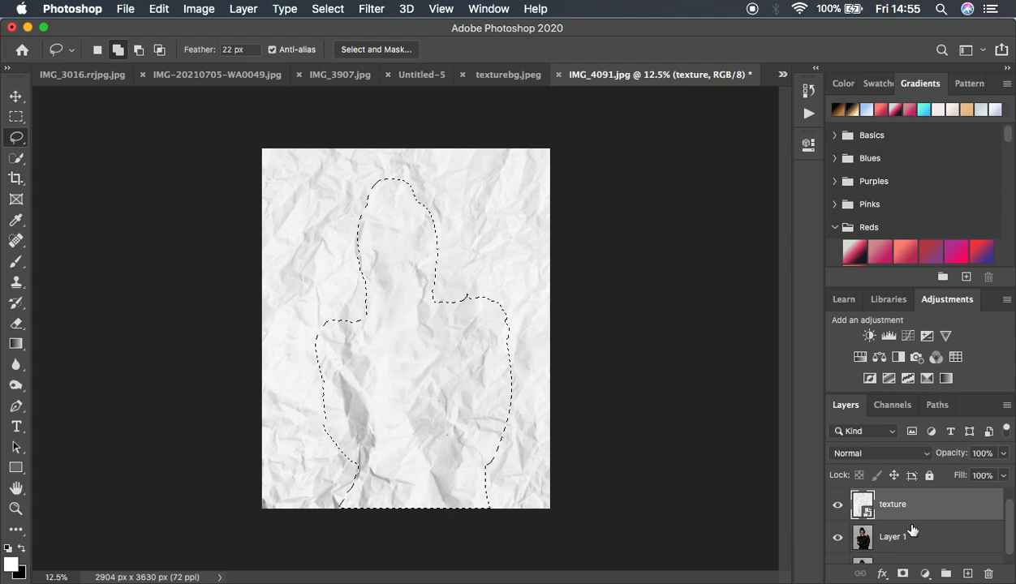
{"action": "left_click", "coordinate": [902, 575]}
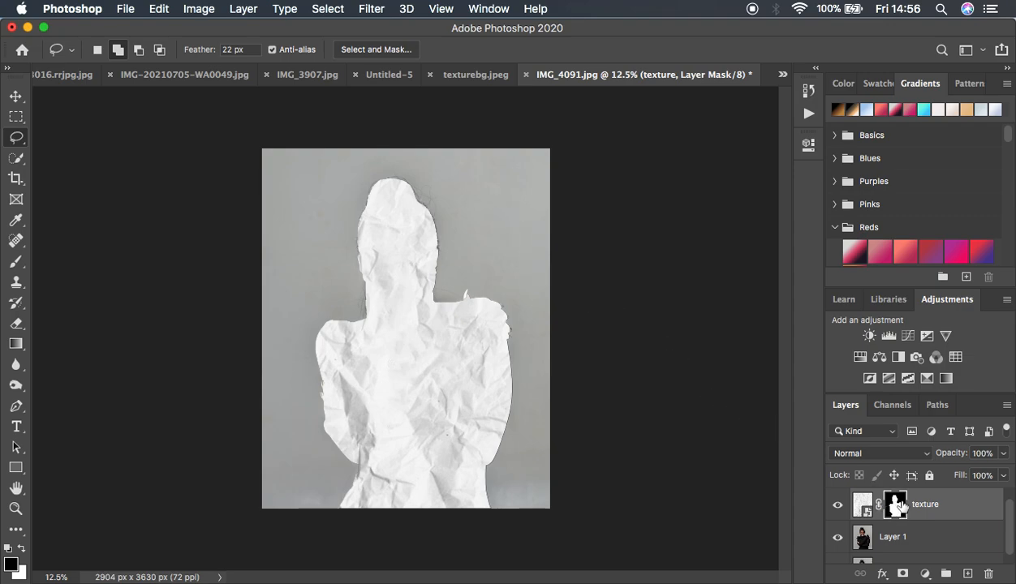
{"action": "key", "text": "super+i"}
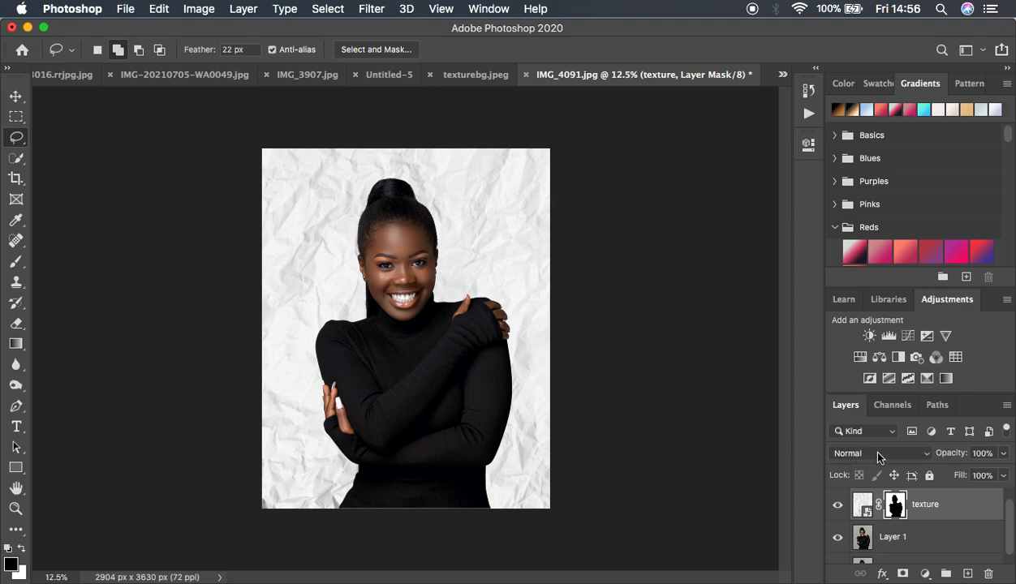
- Set the texture layer's blend mode to Linear Burn
{"action": "left_click", "coordinate": [878, 456]}
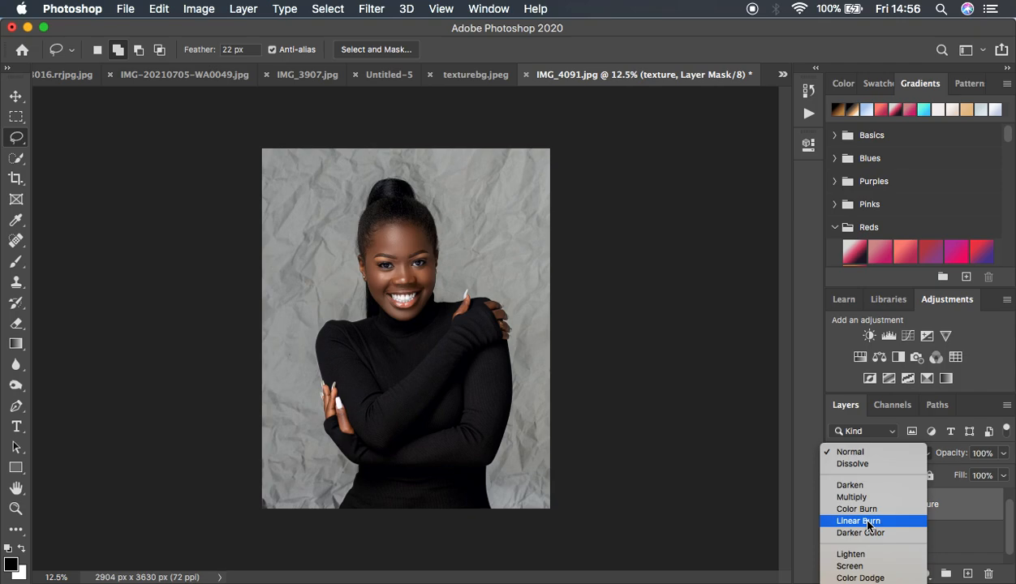
{"action": "left_click", "coordinate": [867, 521]}
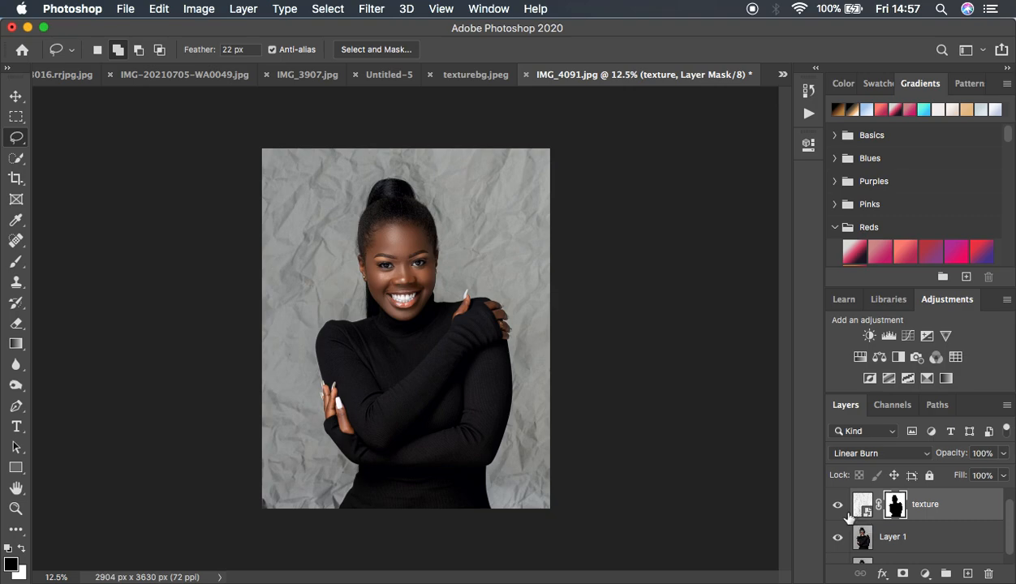
- Apply a Gaussian Blur smart filter to the texture image, slightly reducing the preset radius
{"action": "left_click", "coordinate": [863, 507]}
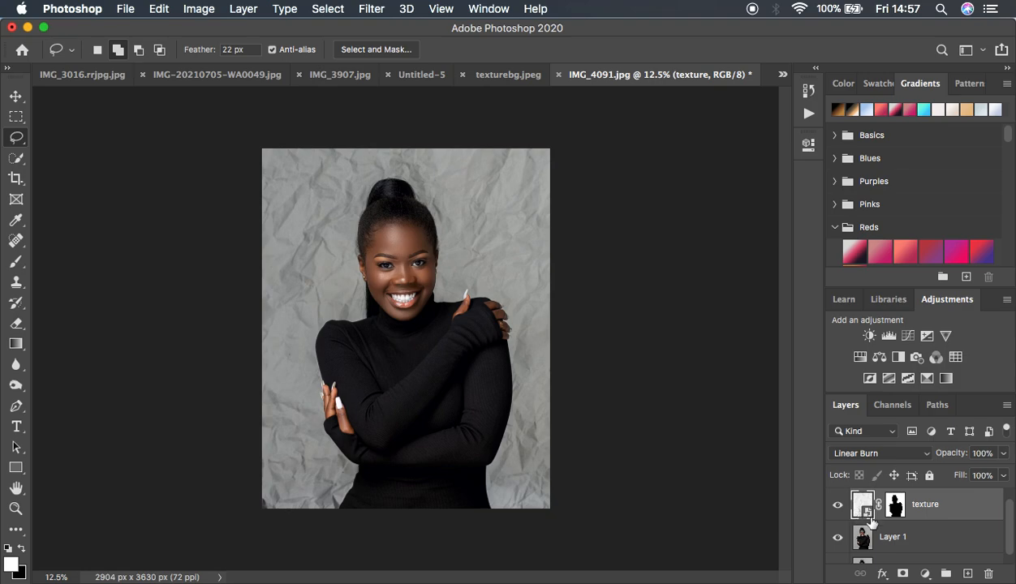
{"action": "left_click", "coordinate": [372, 9]}
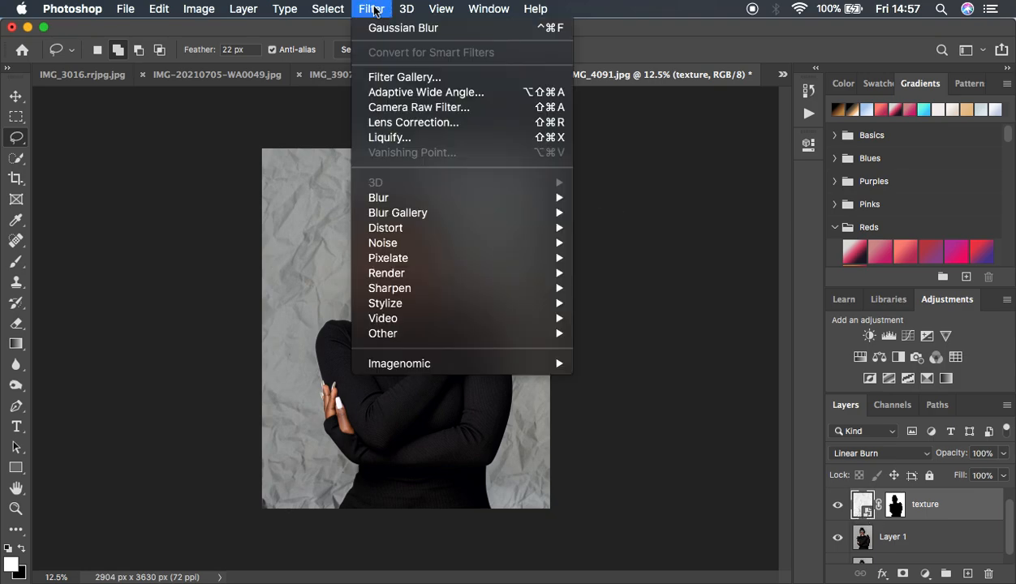
{"action": "mouse_move", "coordinate": [405, 202]}
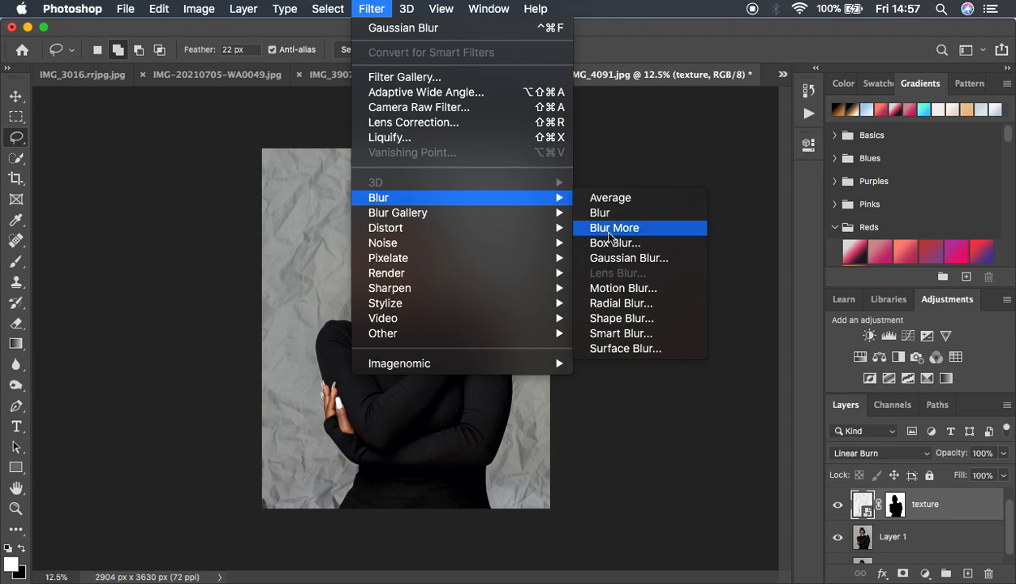
{"action": "left_click", "coordinate": [624, 258]}
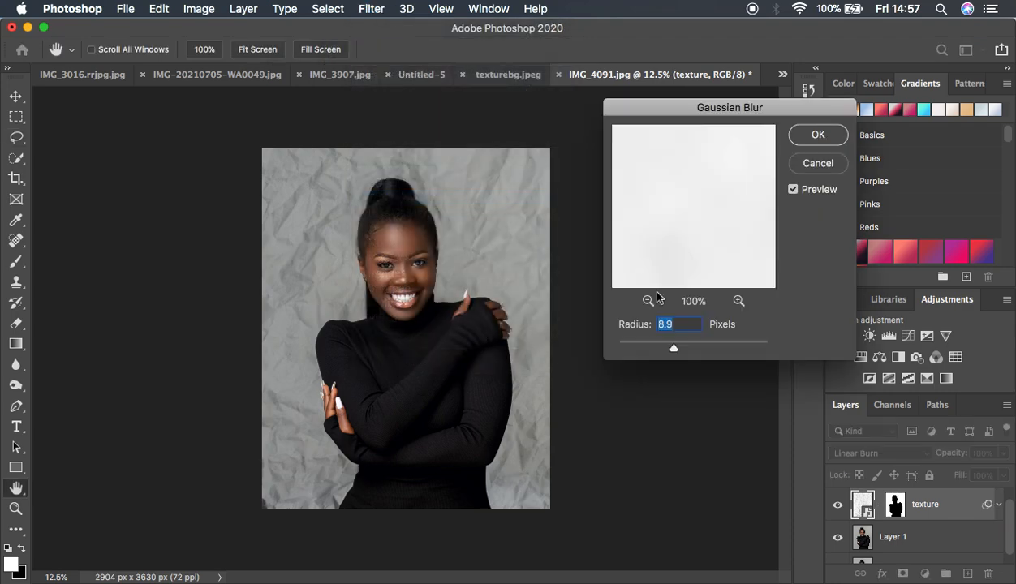
{"action": "mouse_move", "coordinate": [671, 346]}
{"action": "left_mouse_down"}
{"action": "mouse_move", "coordinate": [722, 349]}
{"action": "mouse_move", "coordinate": [650, 347]}
{"action": "mouse_move", "coordinate": [668, 349]}
{"action": "left_mouse_up"}
{"action": "left_click", "coordinate": [814, 135]}
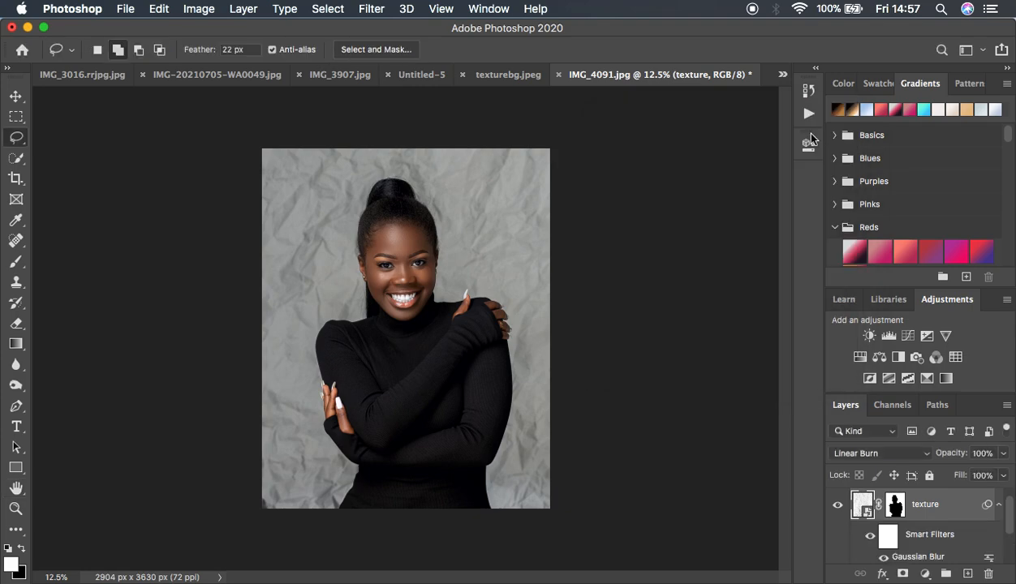
- Toggle the blurred texture layer's visibility to compare the textured backdrop with the plain one
{"action": "left_click", "coordinate": [837, 506]}
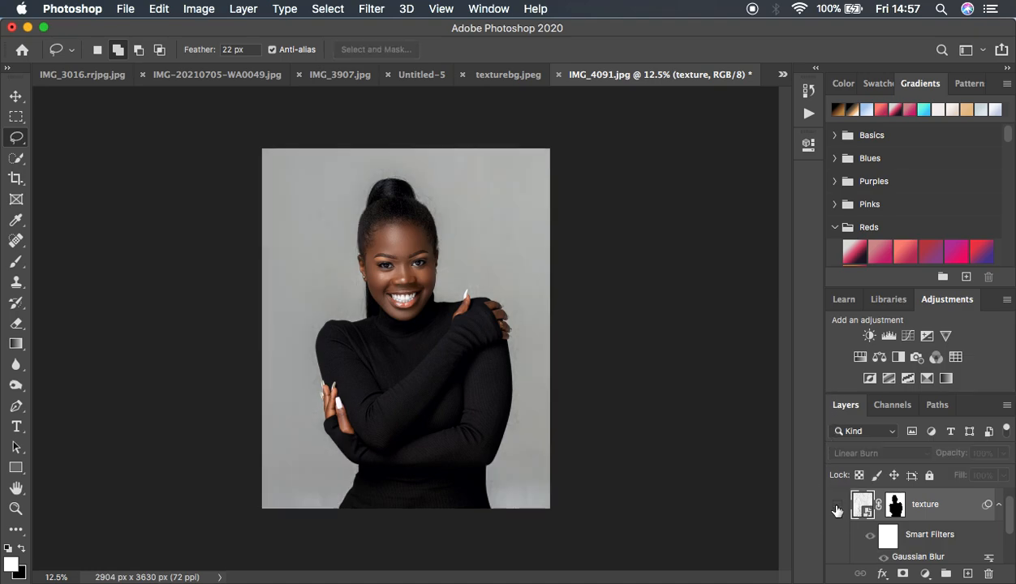
{"action": "left_click", "coordinate": [837, 507]}
{"action": "left_click", "coordinate": [838, 507]}
{"action": "left_click", "coordinate": [838, 506]}
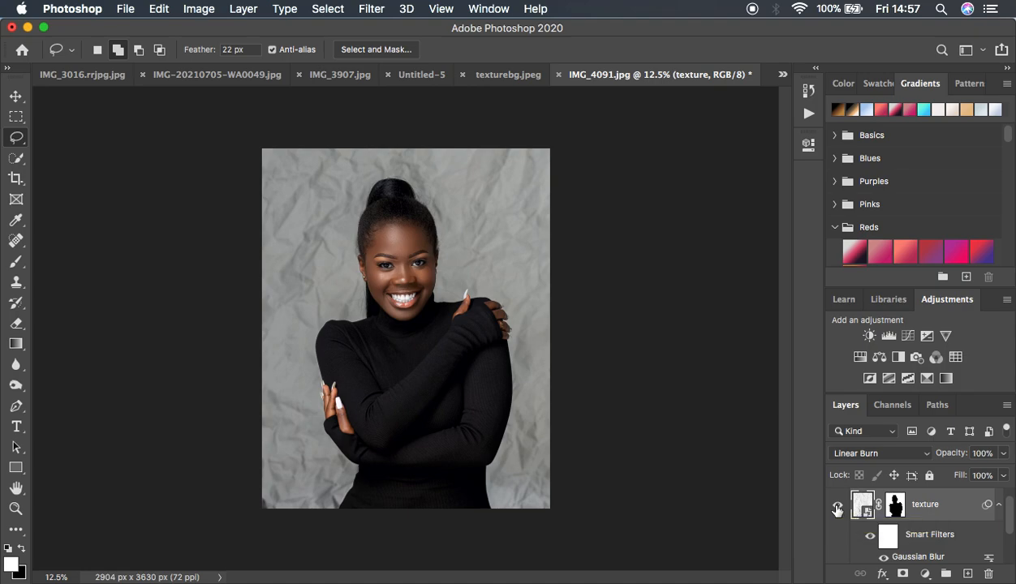
- Delete the texture layer and Layer 1
{"action": "left_click_drag", "start_coordinate": [929, 503], "coordinate": [985, 575]}
{"action": "left_click", "coordinate": [956, 509]}
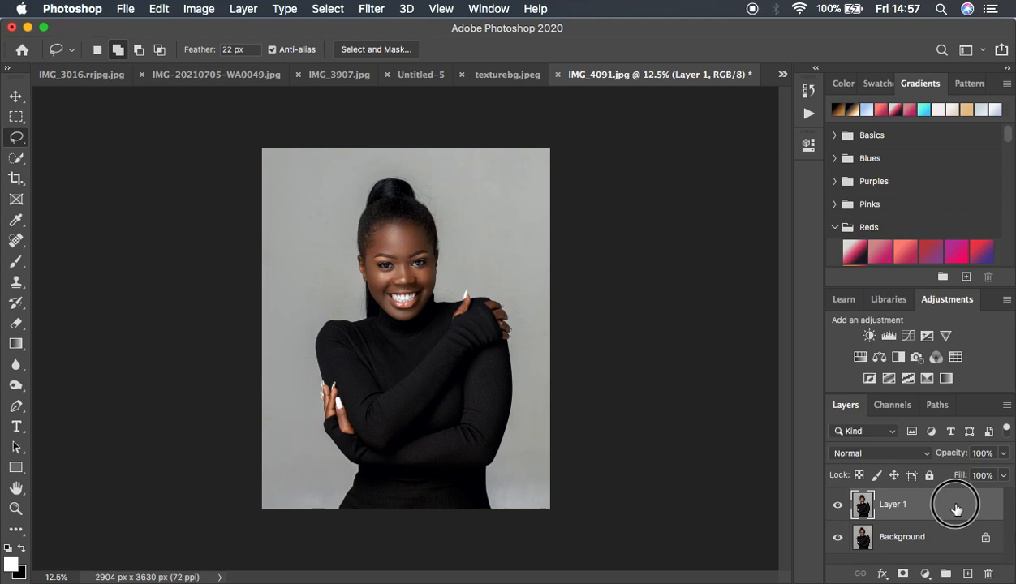
{"action": "left_click_drag", "start_coordinate": [956, 508], "coordinate": [988, 573]}
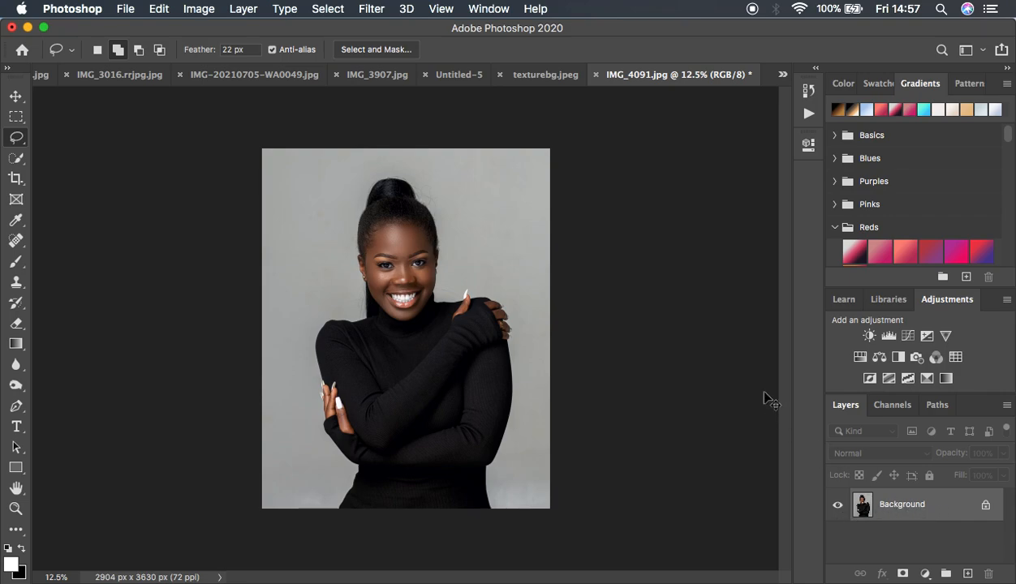
- Duplicate the Background layer and place texture.jpeg from the Downloads folder into the portrait document
{"action": "key", "text": "super+j"}
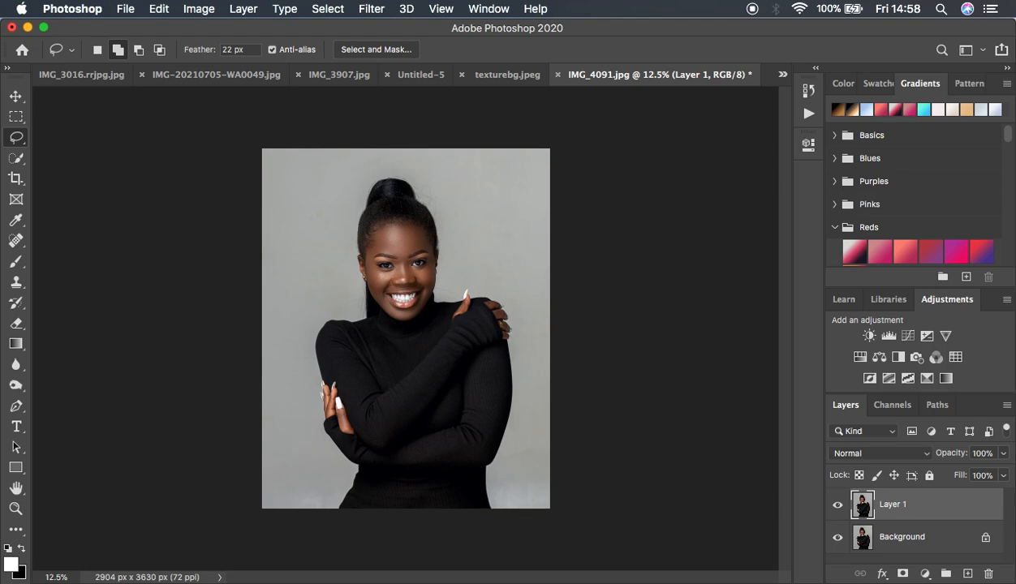
{"action": "left_click", "coordinate": [29, 583]}
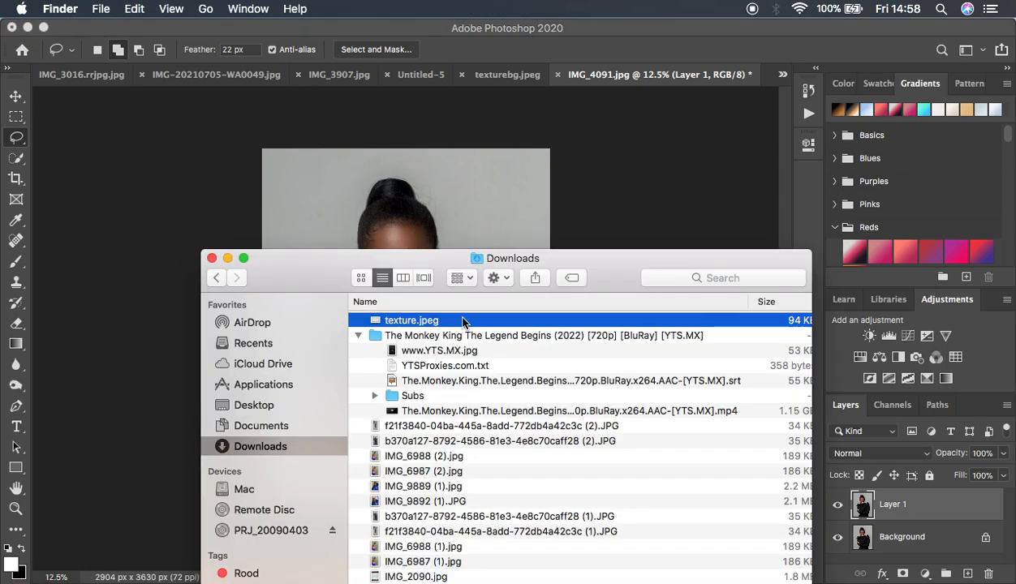
{"action": "left_click_drag", "start_coordinate": [594, 263], "coordinate": [787, 264]}
{"action": "left_click_drag", "start_coordinate": [701, 326], "coordinate": [385, 271]}
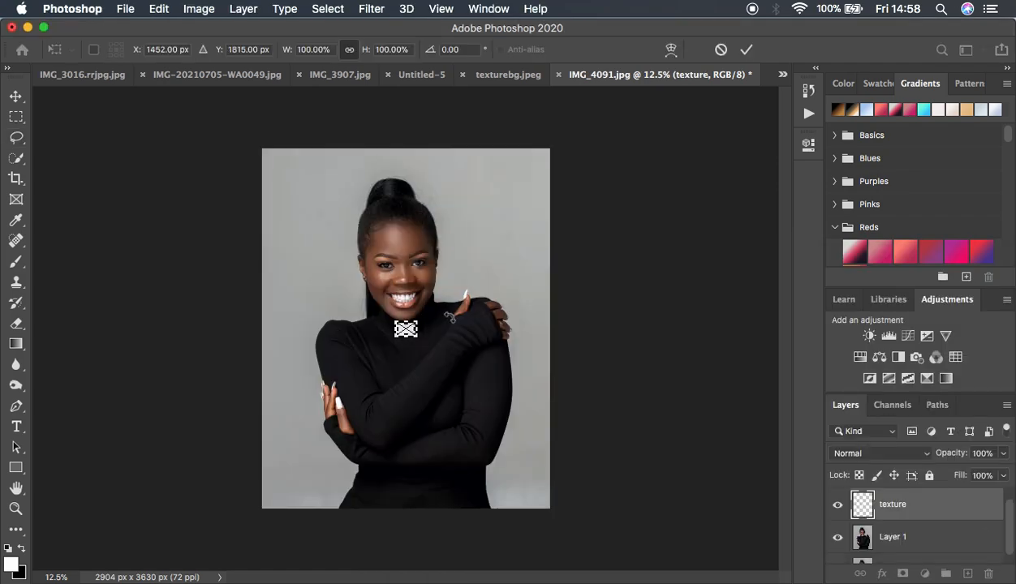
- Rotate the placed texture 90 degrees and scale it to about 2369% so it covers the whole portrait
{"action": "left_click", "coordinate": [460, 49]}
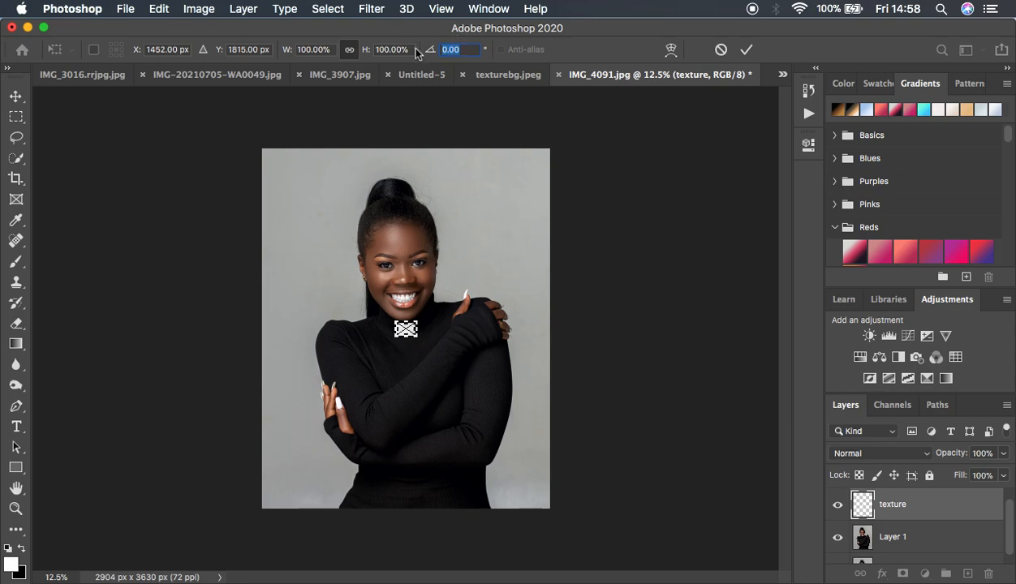
{"action": "type", "text": "90"}
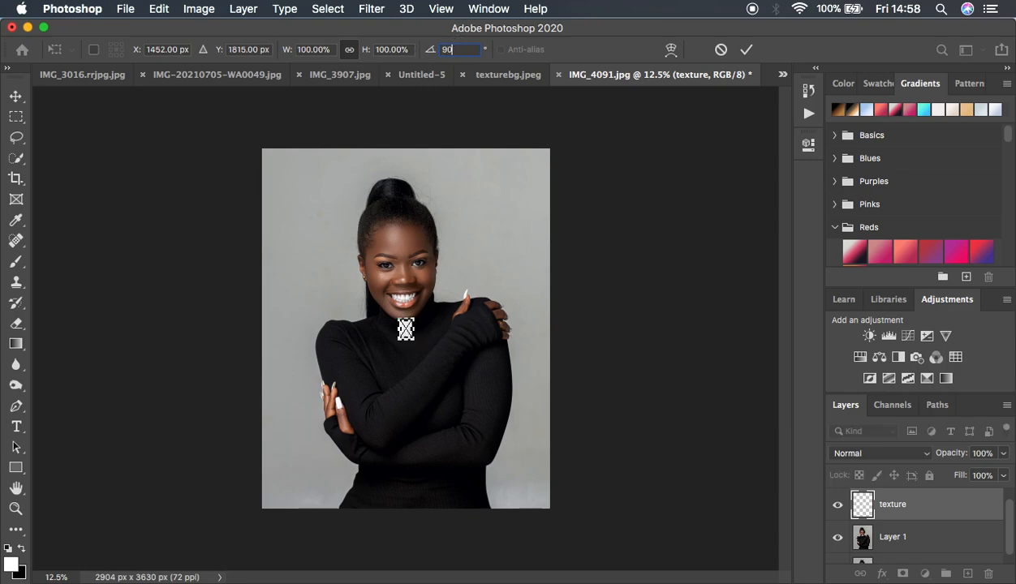
{"action": "key", "text": "Return"}
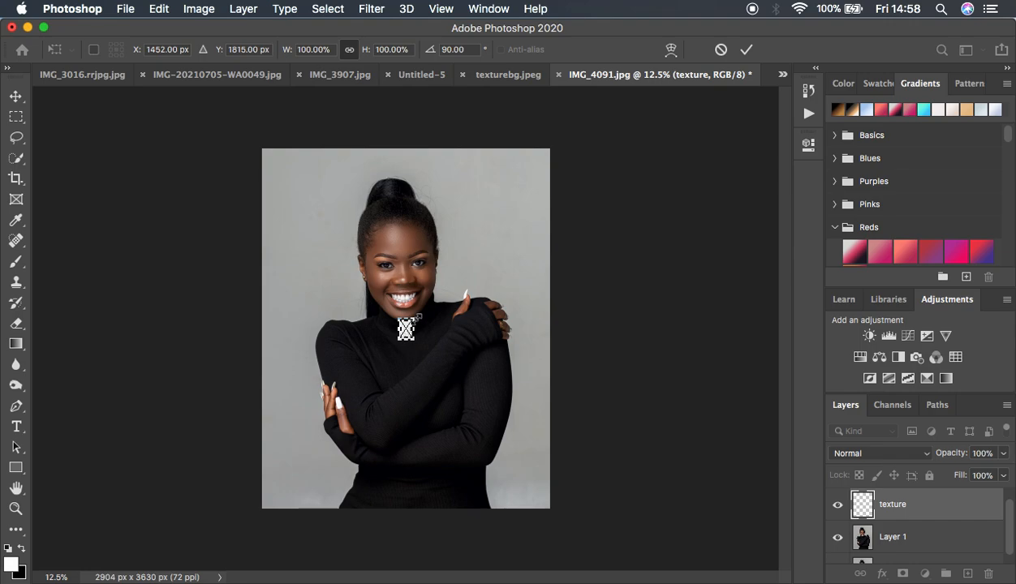
{"action": "left_click_drag", "start_coordinate": [412, 322], "coordinate": [568, 105]}
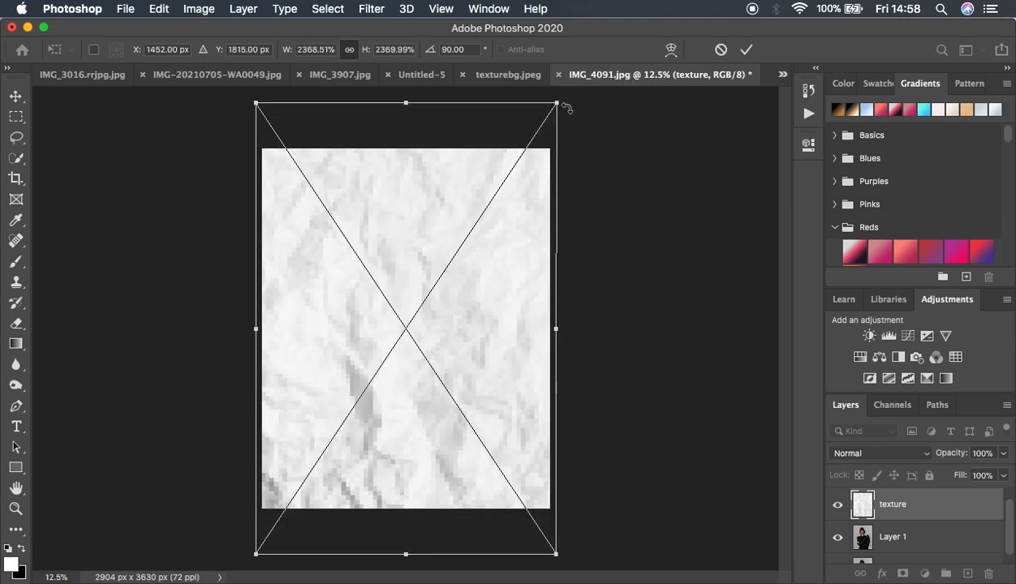
{"action": "key", "text": "Return"}
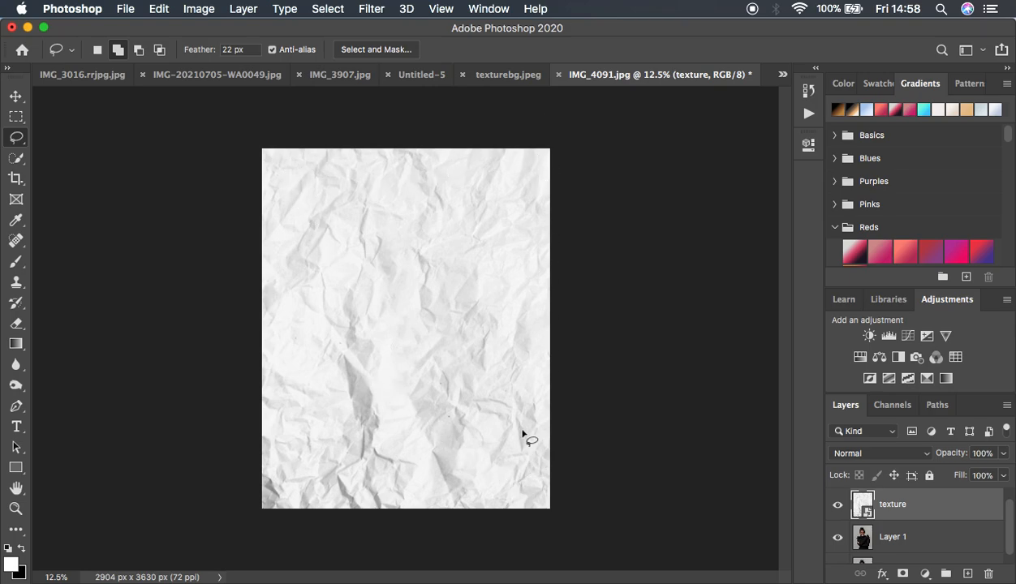
- Set the texture layer's blend mode to Linear Burn and add a white layer mask to it
{"action": "left_click", "coordinate": [867, 455]}
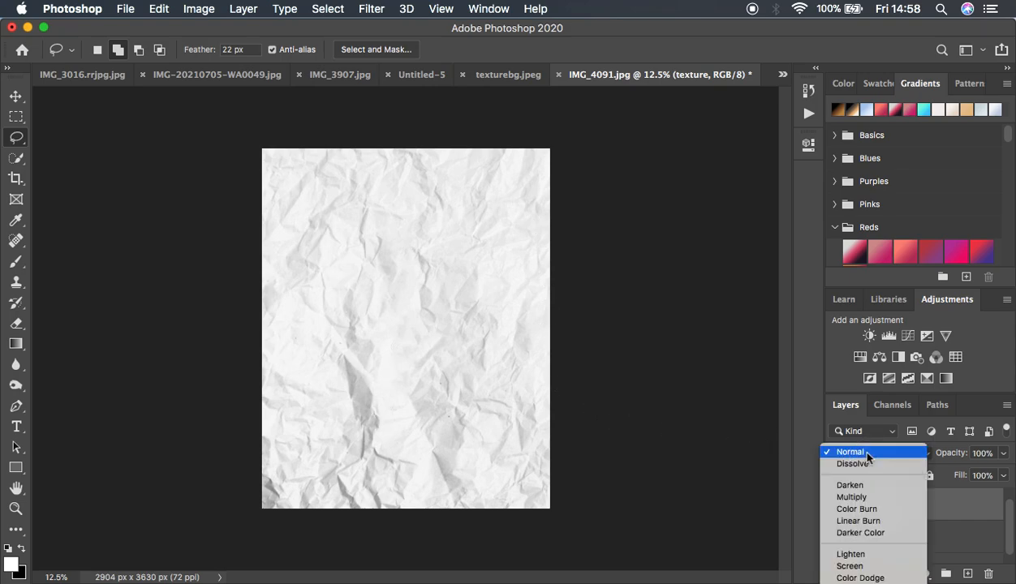
{"action": "left_click", "coordinate": [867, 521]}
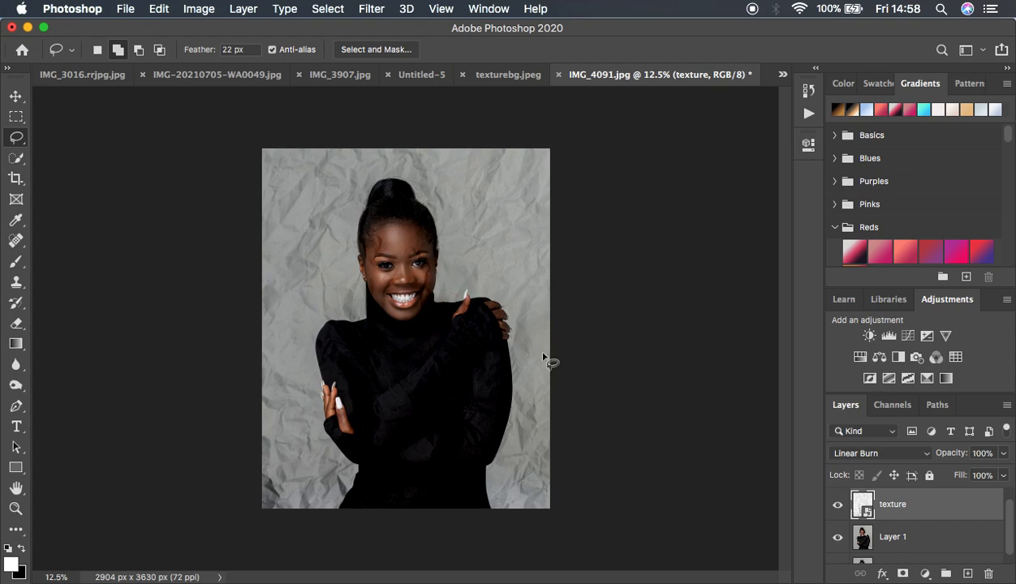
{"action": "left_click", "coordinate": [903, 574]}
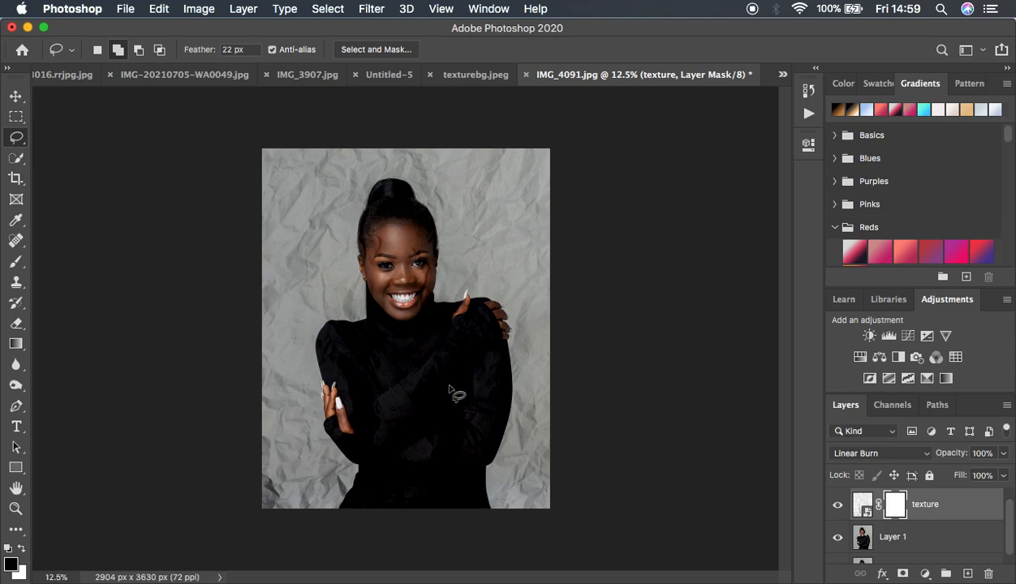
- Set up a soft round brush with 0% hardness and black as the foreground colour for painting on the mask
{"action": "left_click", "coordinate": [16, 265]}
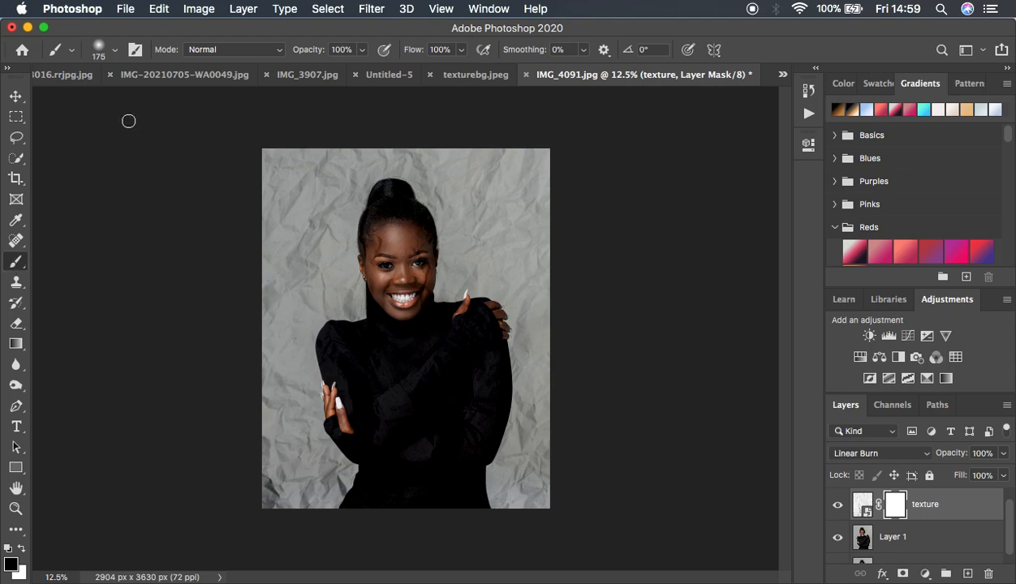
{"action": "left_click", "coordinate": [114, 50]}
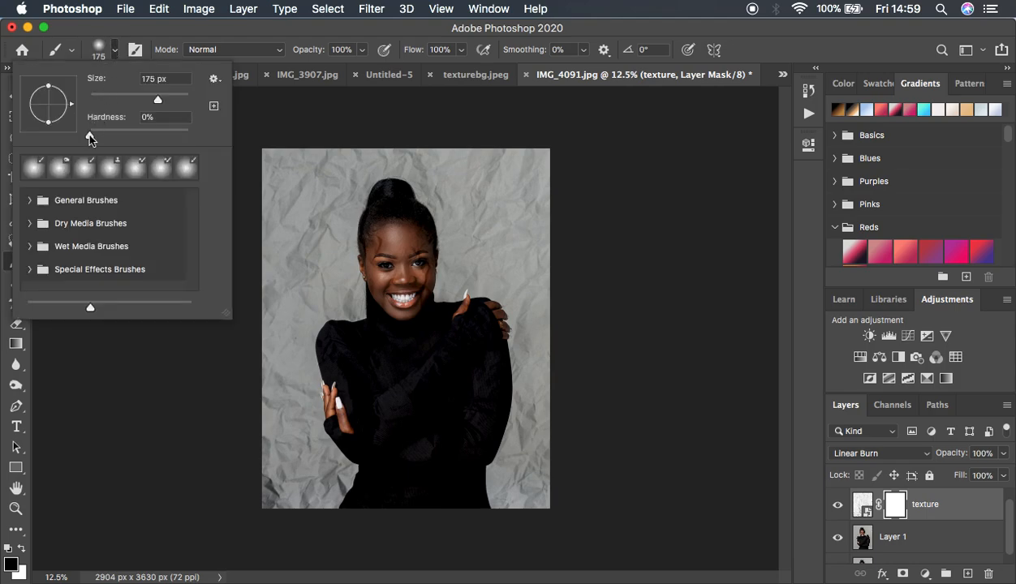
{"action": "left_click", "coordinate": [90, 133]}
{"action": "left_click", "coordinate": [114, 46]}
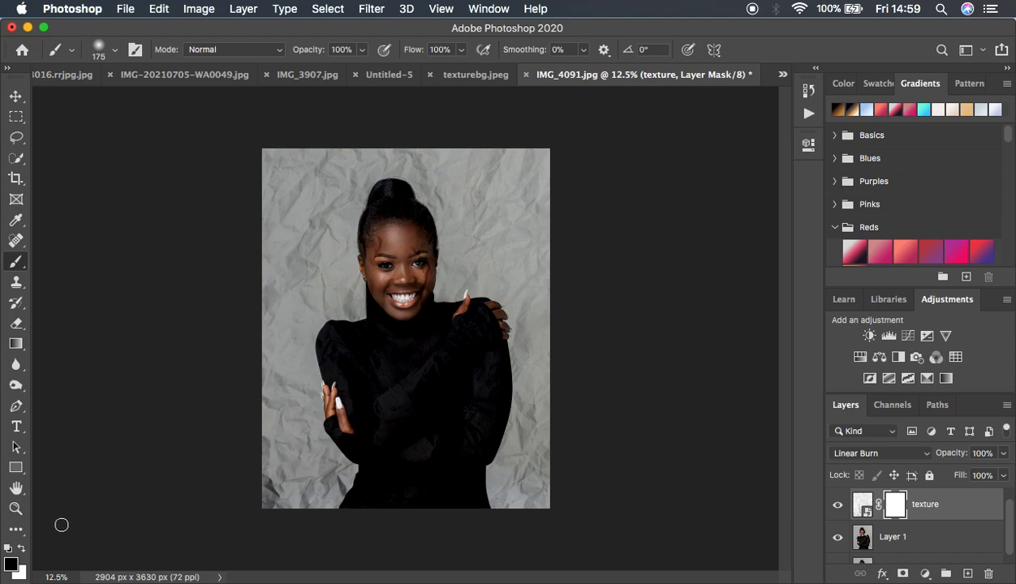
{"action": "left_click", "coordinate": [21, 550]}
{"action": "left_click", "coordinate": [21, 550]}
{"action": "left_click", "coordinate": [27, 551]}
{"action": "left_click", "coordinate": [27, 550]}
{"action": "left_click", "coordinate": [27, 549]}
{"action": "left_click", "coordinate": [26, 549]}
{"action": "key", "text": "x"}
{"action": "key", "text": "x"}
{"action": "key", "text": "x"}
{"action": "key", "text": "x"}
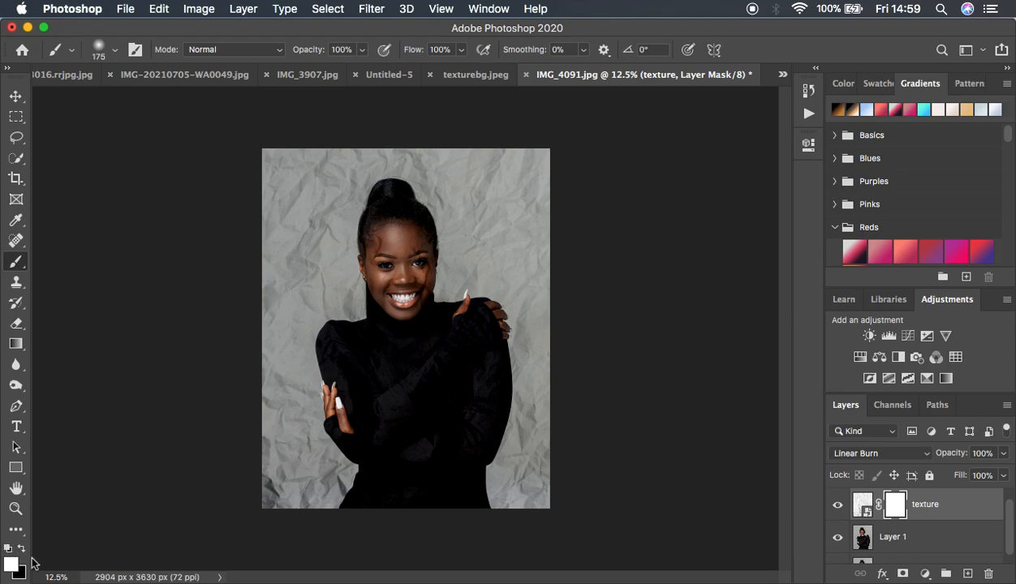
- Resize the brush to 400 px and paint black on the texture layer's mask over the woman's face and hair
{"action": "key", "text": "bracketright"}
{"action": "key", "text": "bracketright"}
{"action": "key", "text": "bracketright"}
{"action": "key", "text": "bracketright"}
{"action": "key", "text": "bracketright"}
{"action": "key", "text": "bracketright"}
{"action": "key", "text": "bracketright"}
{"action": "key", "text": "bracketright"}
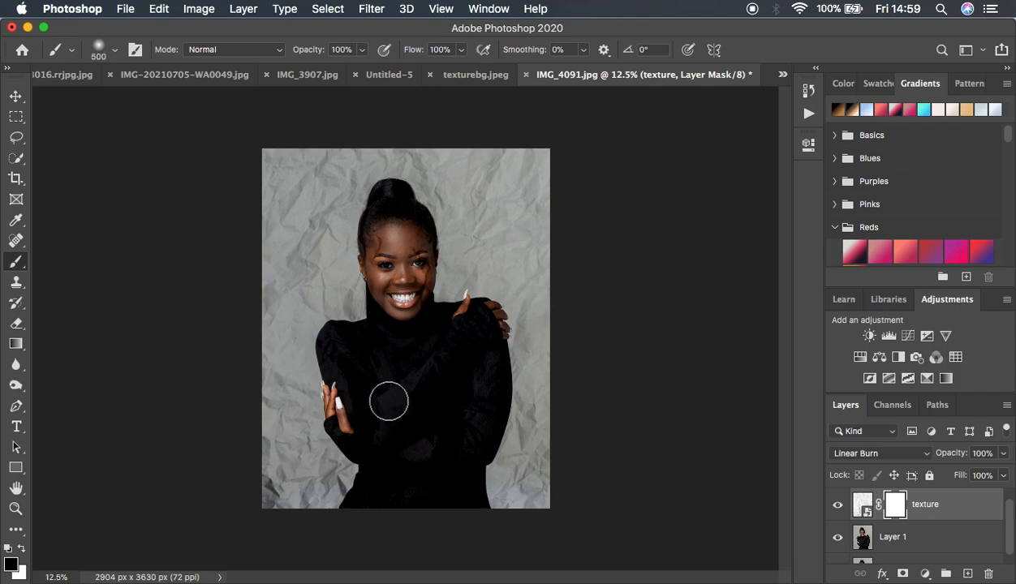
{"action": "key", "text": "bracketleft"}
{"action": "key", "text": "bracketleft"}
{"action": "key", "text": "bracketleft"}
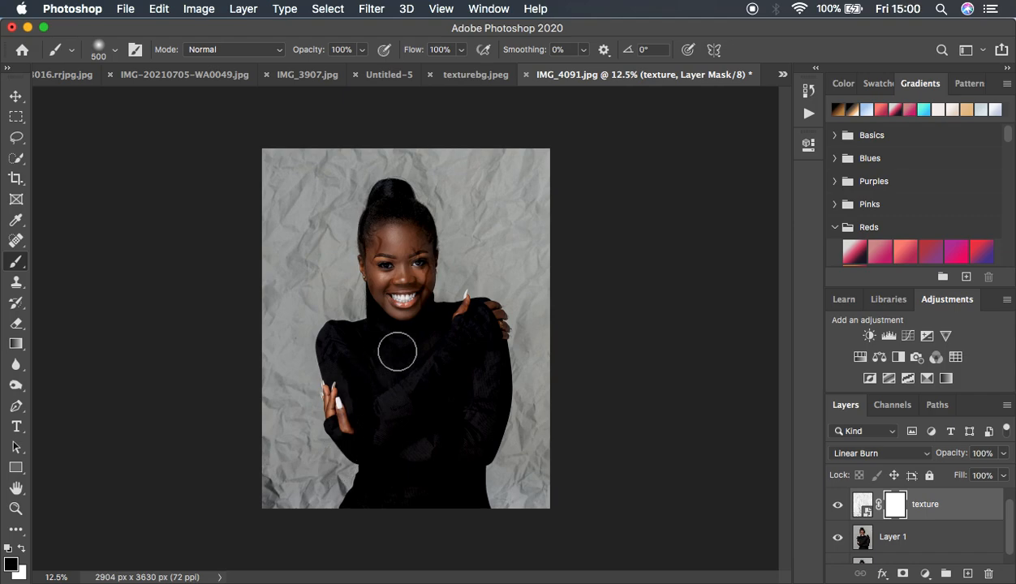
{"action": "key", "text": "bracketleft"}
{"action": "key", "text": "bracketleft"}
{"action": "key", "text": "bracketleft"}
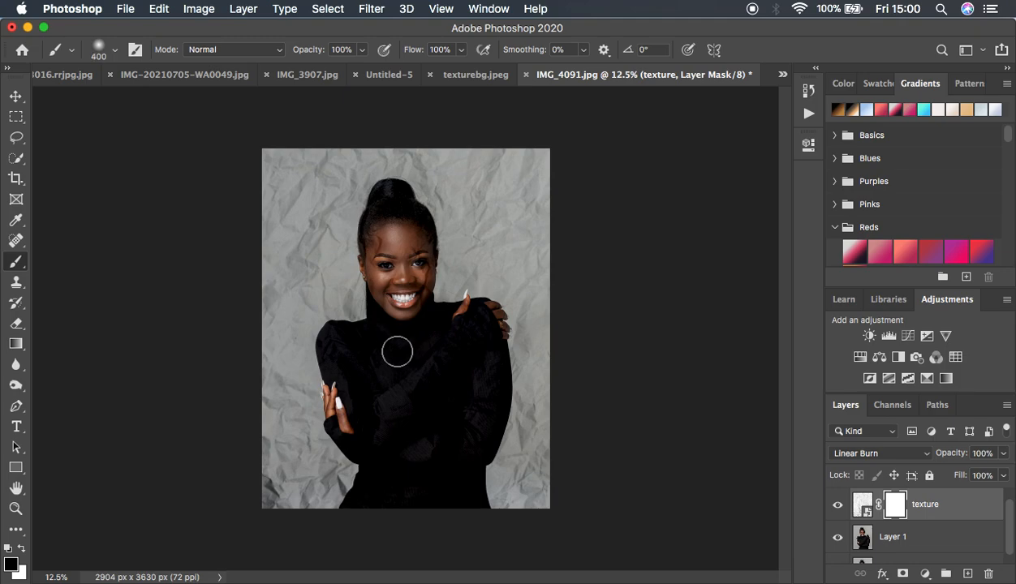
{"action": "key", "text": "bracketright"}
{"action": "key", "text": "bracketright"}
{"action": "mouse_move", "coordinate": [375, 235]}
{"action": "left_mouse_down"}
{"action": "mouse_move", "coordinate": [385, 299]}
{"action": "mouse_move", "coordinate": [411, 262]}
{"action": "mouse_move", "coordinate": [412, 292]}
{"action": "mouse_move", "coordinate": [411, 235]}
{"action": "mouse_move", "coordinate": [391, 222]}
{"action": "mouse_move", "coordinate": [389, 276]}
{"action": "mouse_move", "coordinate": [394, 288]}
{"action": "mouse_move", "coordinate": [381, 220]}
{"action": "mouse_move", "coordinate": [387, 205]}
{"action": "mouse_move", "coordinate": [396, 215]}
{"action": "mouse_move", "coordinate": [392, 203]}
{"action": "mouse_move", "coordinate": [417, 229]}
{"action": "mouse_move", "coordinate": [405, 294]}
{"action": "left_mouse_up"}
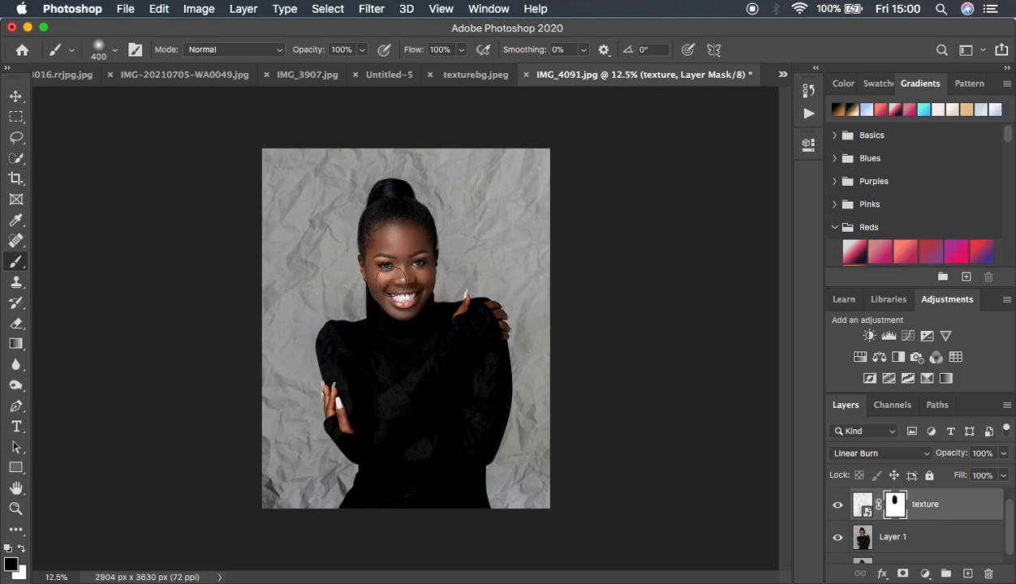
{"action": "left_click", "coordinate": [388, 279]}
- Mask the texture off the woman's neck, sweater, arms and hands, and toggle the texture layer's visibility to compare
{"action": "mouse_move", "coordinate": [397, 396]}
{"action": "left_mouse_down"}
{"action": "mouse_move", "coordinate": [405, 433]}
{"action": "mouse_move", "coordinate": [388, 447]}
{"action": "mouse_move", "coordinate": [364, 403]}
{"action": "mouse_move", "coordinate": [349, 410]}
{"action": "mouse_move", "coordinate": [361, 444]}
{"action": "mouse_move", "coordinate": [418, 394]}
{"action": "mouse_move", "coordinate": [380, 448]}
{"action": "mouse_move", "coordinate": [382, 476]}
{"action": "mouse_move", "coordinate": [362, 512]}
{"action": "mouse_move", "coordinate": [428, 432]}
{"action": "mouse_move", "coordinate": [436, 517]}
{"action": "mouse_move", "coordinate": [464, 436]}
{"action": "mouse_move", "coordinate": [448, 452]}
{"action": "mouse_move", "coordinate": [464, 384]}
{"action": "mouse_move", "coordinate": [478, 399]}
{"action": "mouse_move", "coordinate": [472, 508]}
{"action": "mouse_move", "coordinate": [469, 389]}
{"action": "mouse_move", "coordinate": [455, 385]}
{"action": "mouse_move", "coordinate": [445, 345]}
{"action": "mouse_move", "coordinate": [426, 330]}
{"action": "mouse_move", "coordinate": [476, 316]}
{"action": "mouse_move", "coordinate": [480, 335]}
{"action": "mouse_move", "coordinate": [490, 319]}
{"action": "mouse_move", "coordinate": [475, 316]}
{"action": "mouse_move", "coordinate": [454, 335]}
{"action": "mouse_move", "coordinate": [491, 323]}
{"action": "mouse_move", "coordinate": [484, 392]}
{"action": "mouse_move", "coordinate": [435, 401]}
{"action": "mouse_move", "coordinate": [448, 379]}
{"action": "mouse_move", "coordinate": [443, 346]}
{"action": "mouse_move", "coordinate": [336, 338]}
{"action": "mouse_move", "coordinate": [349, 430]}
{"action": "mouse_move", "coordinate": [350, 421]}
{"action": "mouse_move", "coordinate": [358, 437]}
{"action": "mouse_move", "coordinate": [336, 345]}
{"action": "mouse_move", "coordinate": [362, 336]}
{"action": "mouse_move", "coordinate": [383, 294]}
{"action": "mouse_move", "coordinate": [388, 358]}
{"action": "mouse_move", "coordinate": [400, 283]}
{"action": "mouse_move", "coordinate": [415, 336]}
{"action": "mouse_move", "coordinate": [418, 295]}
{"action": "mouse_move", "coordinate": [433, 328]}
{"action": "mouse_move", "coordinate": [481, 320]}
{"action": "mouse_move", "coordinate": [404, 494]}
{"action": "mouse_move", "coordinate": [360, 524]}
{"action": "mouse_move", "coordinate": [463, 470]}
{"action": "mouse_move", "coordinate": [467, 497]}
{"action": "mouse_move", "coordinate": [372, 405]}
{"action": "mouse_move", "coordinate": [337, 336]}
{"action": "mouse_move", "coordinate": [386, 295]}
{"action": "mouse_move", "coordinate": [391, 202]}
{"action": "mouse_move", "coordinate": [414, 219]}
{"action": "mouse_move", "coordinate": [410, 290]}
{"action": "mouse_move", "coordinate": [437, 322]}
{"action": "mouse_move", "coordinate": [470, 313]}
{"action": "mouse_move", "coordinate": [488, 357]}
{"action": "mouse_move", "coordinate": [414, 491]}
{"action": "mouse_move", "coordinate": [392, 492]}
{"action": "mouse_move", "coordinate": [354, 511]}
{"action": "left_mouse_up"}
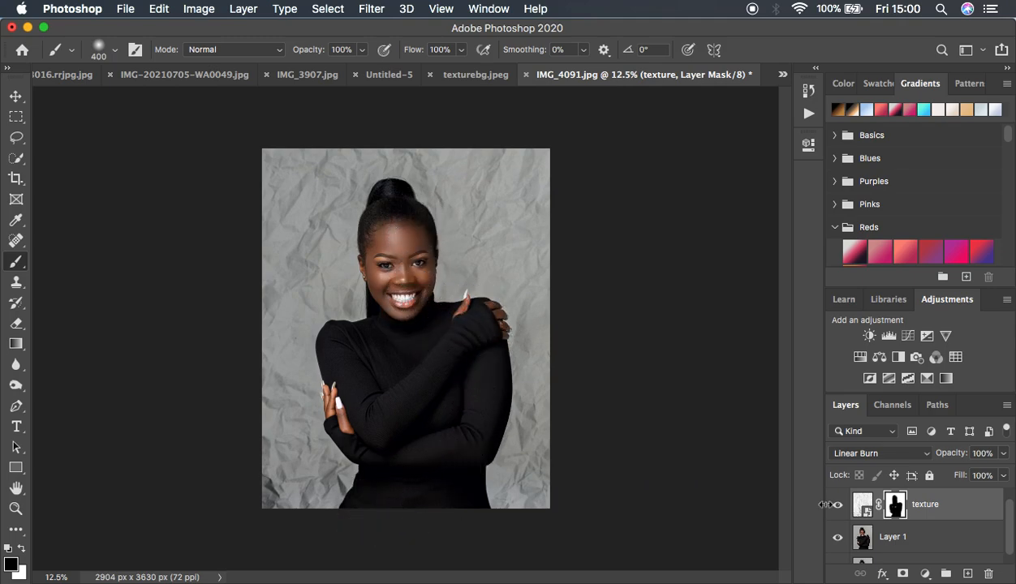
{"action": "left_click_drag", "start_coordinate": [398, 322], "coordinate": [426, 345]}
{"action": "mouse_move", "coordinate": [397, 404]}
{"action": "left_mouse_down"}
{"action": "mouse_move", "coordinate": [415, 376]}
{"action": "mouse_move", "coordinate": [431, 437]}
{"action": "mouse_move", "coordinate": [415, 426]}
{"action": "left_mouse_up"}
{"action": "left_click", "coordinate": [837, 506]}
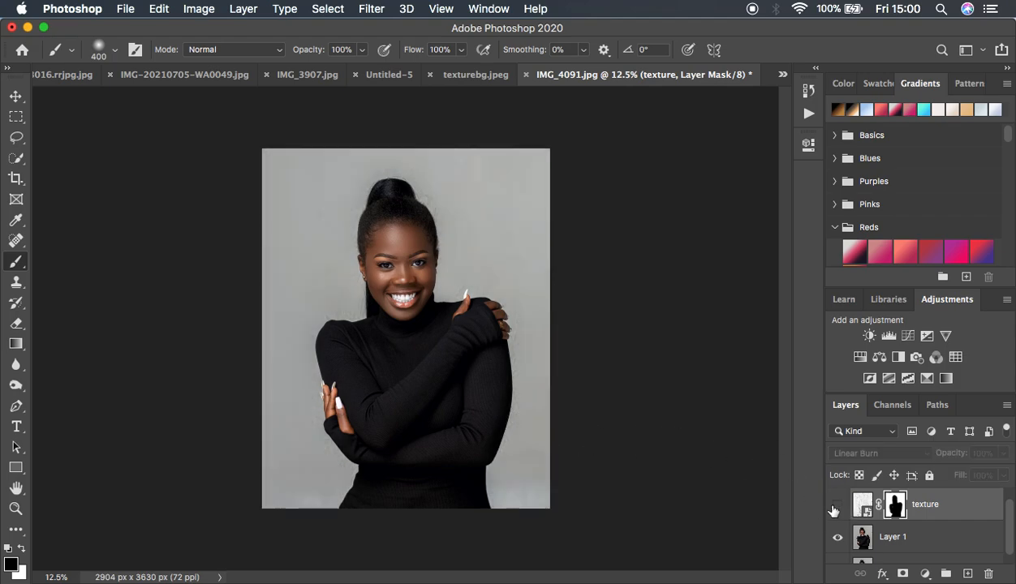
{"action": "left_click", "coordinate": [836, 507]}
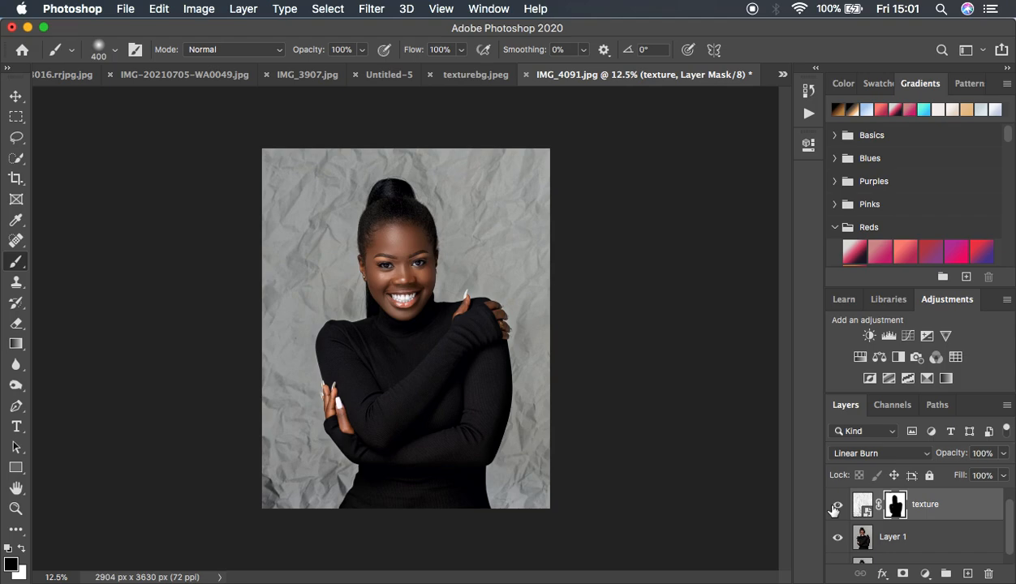
- Apply a Gaussian Blur smart filter to the texture layer's image instead of its mask, slightly adjusting the preset radius
{"action": "left_click", "coordinate": [864, 506]}
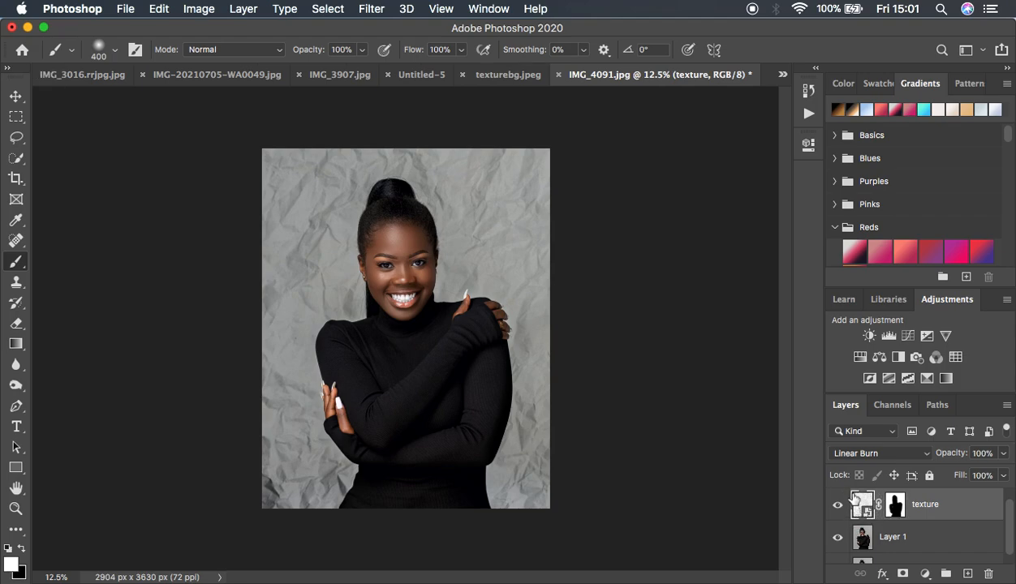
{"action": "left_click", "coordinate": [372, 10]}
{"action": "mouse_move", "coordinate": [406, 197]}
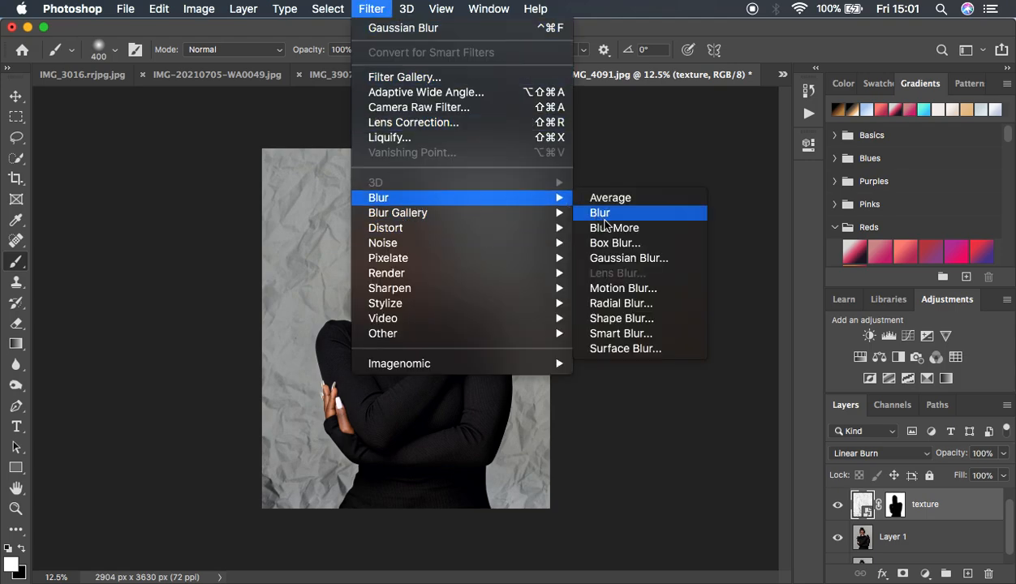
{"action": "left_click", "coordinate": [617, 258]}
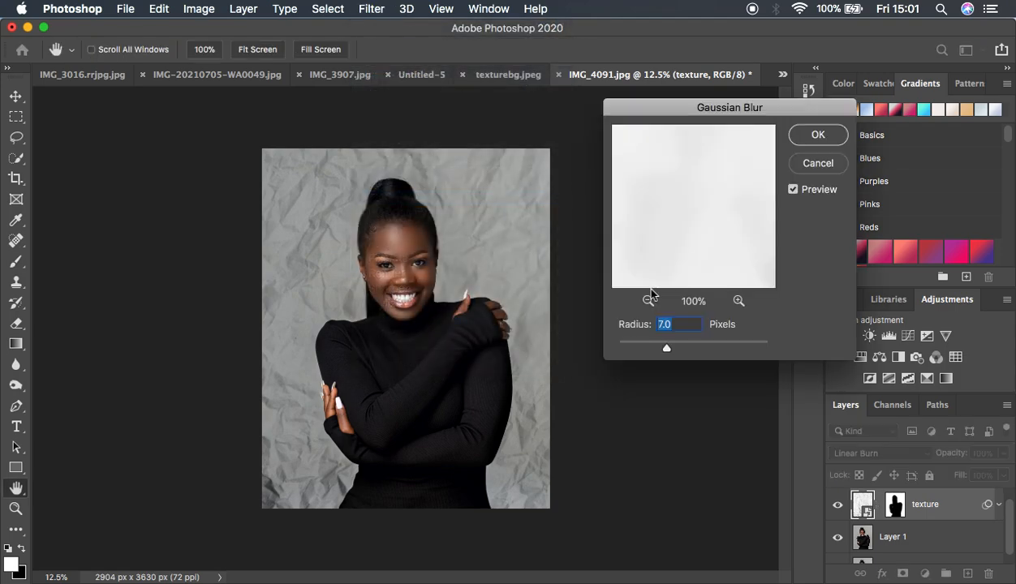
{"action": "mouse_move", "coordinate": [669, 348]}
{"action": "left_mouse_down"}
{"action": "mouse_move", "coordinate": [682, 347]}
{"action": "mouse_move", "coordinate": [670, 350]}
{"action": "left_mouse_up"}
{"action": "left_click", "coordinate": [812, 135]}
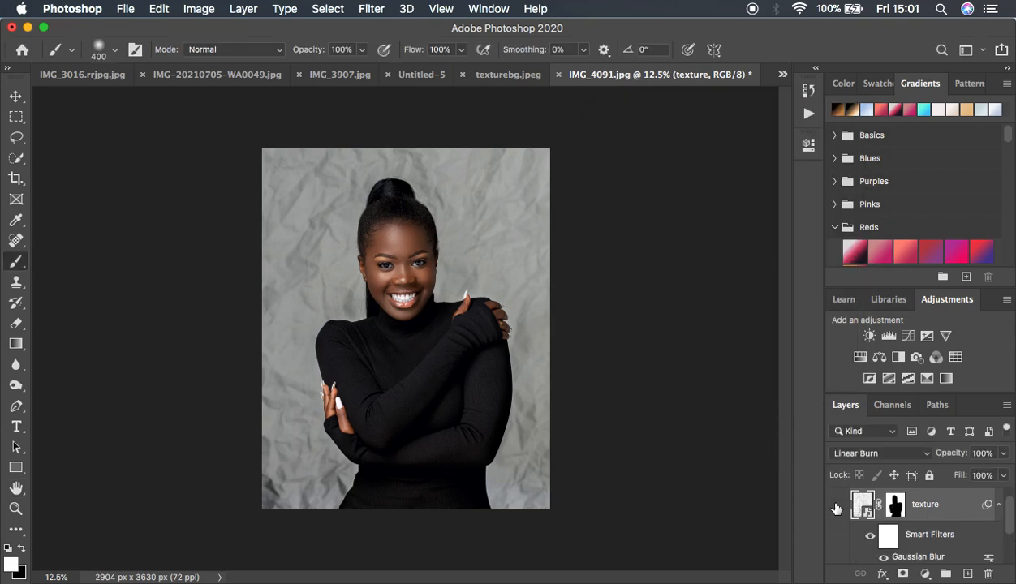
- Toggle the blurred, brush-masked texture layer's visibility to compare the backdrop with and without texture
{"action": "left_click", "coordinate": [836, 508]}
{"action": "left_click", "coordinate": [836, 508]}
{"action": "left_click", "coordinate": [837, 508]}
{"action": "left_click", "coordinate": [837, 508]}
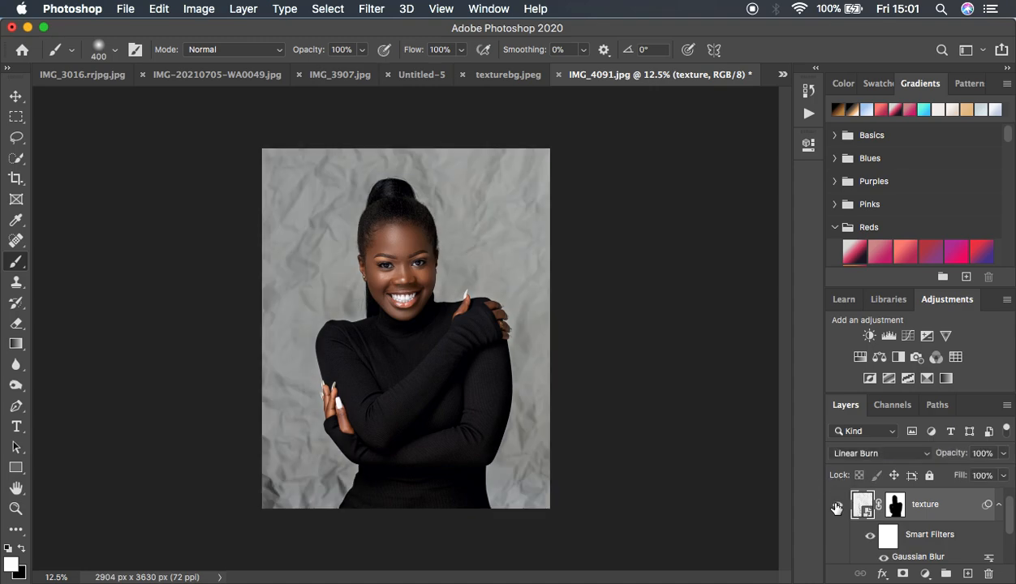